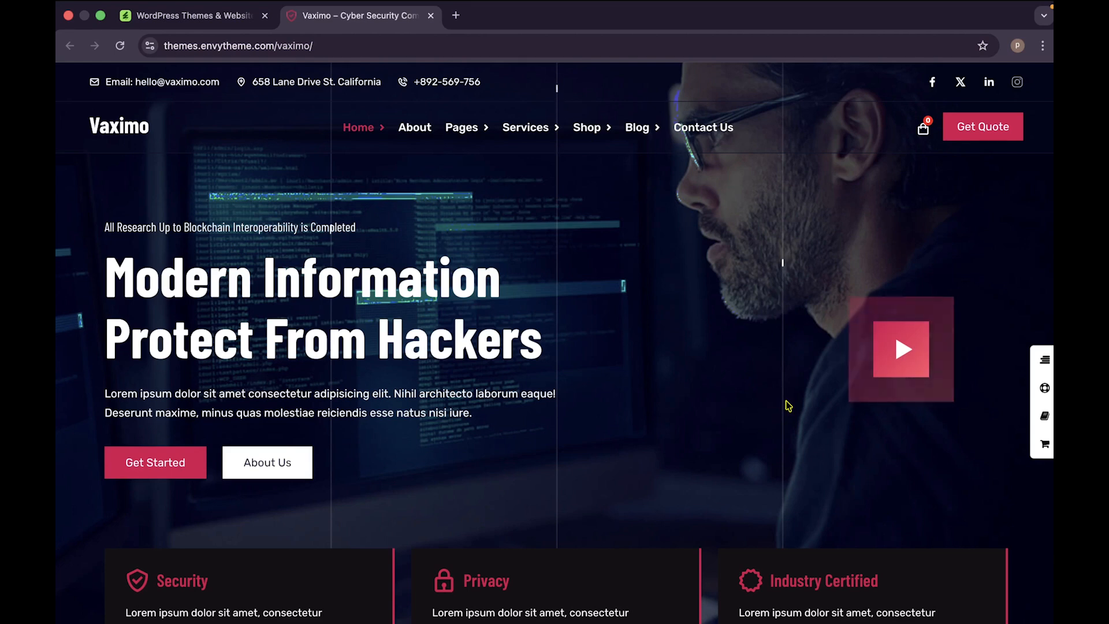
Step: Scroll the Vaximo demo home page down to the client logos and Complete Website Security cards
scroll(788, 406, down, 3)
scroll(788, 406, down, 8)
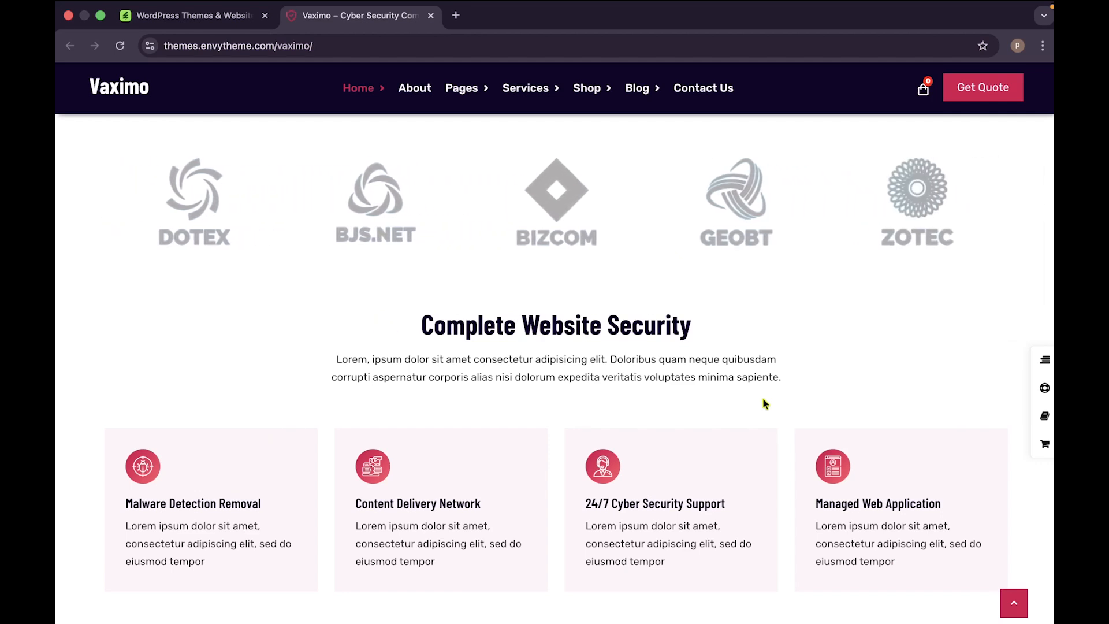
Step: Browse the ThemeForest homepage, briefly highlighting and then clearing a word in its subtitle
click(208, 15)
scroll(591, 275, down, 3)
scroll(591, 275, up, 3)
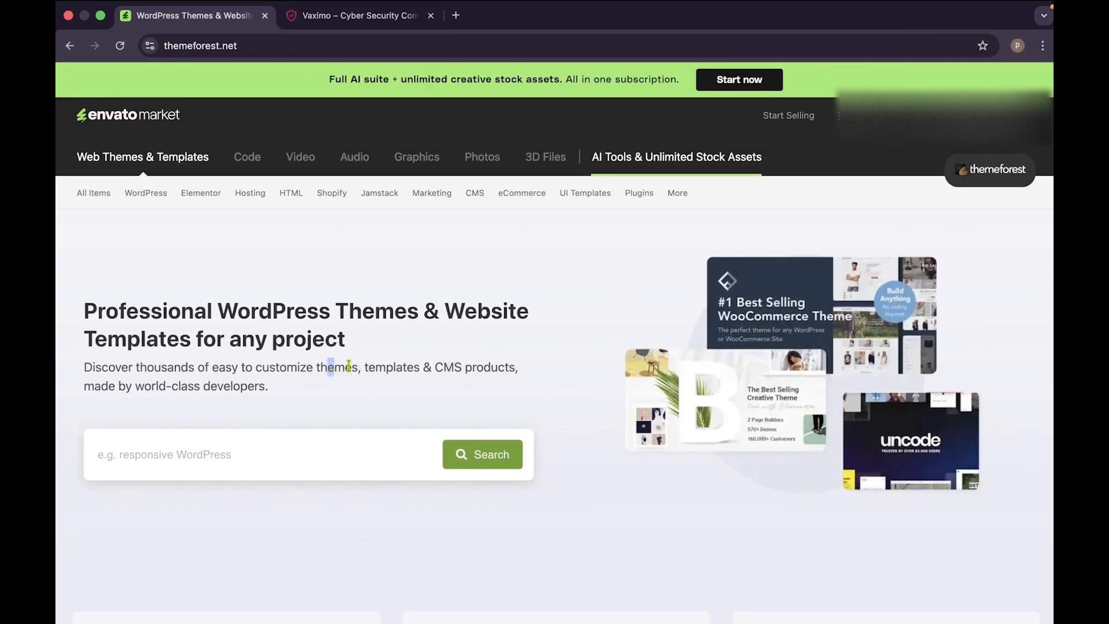
drag(361, 368, 410, 368)
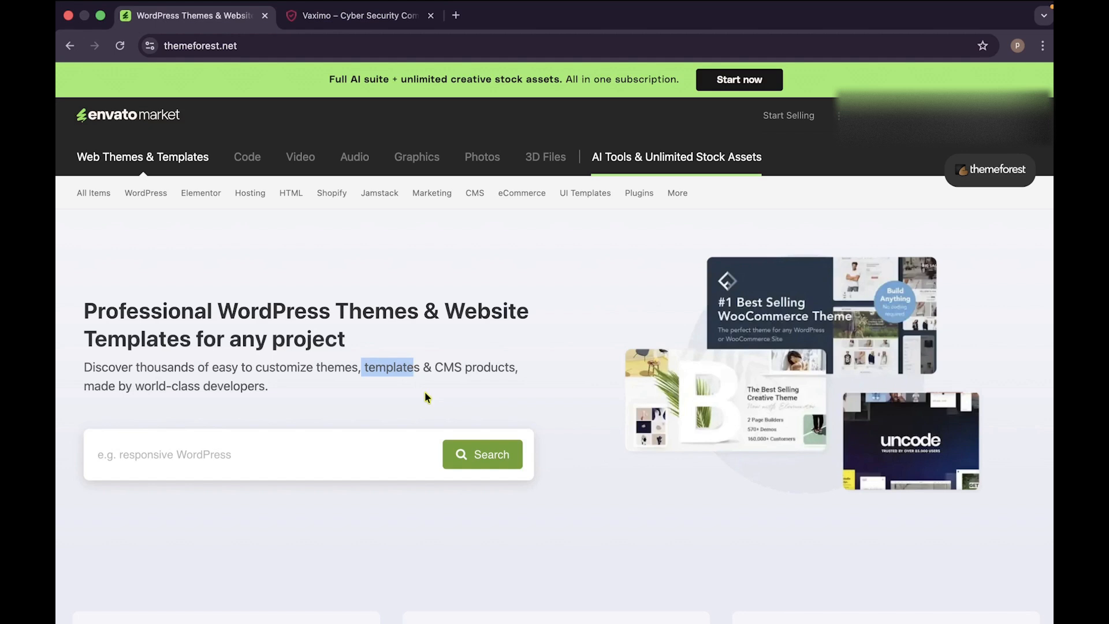
scroll(425, 393, down, 1)
click(512, 370)
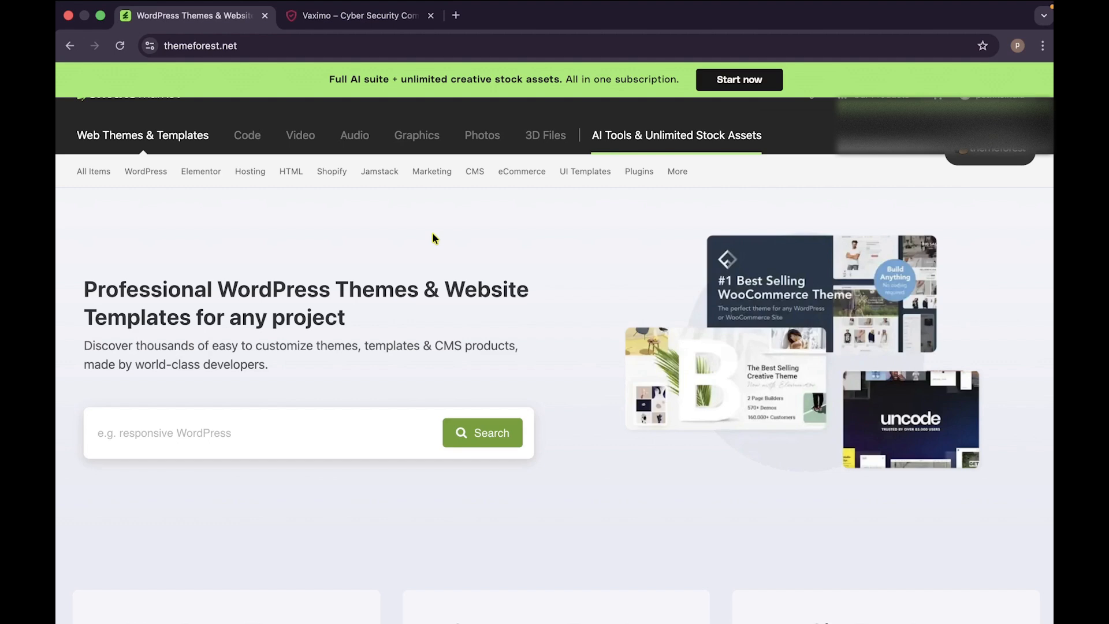
Step: Return to the Vaximo demo tab and select its web address
click(354, 15)
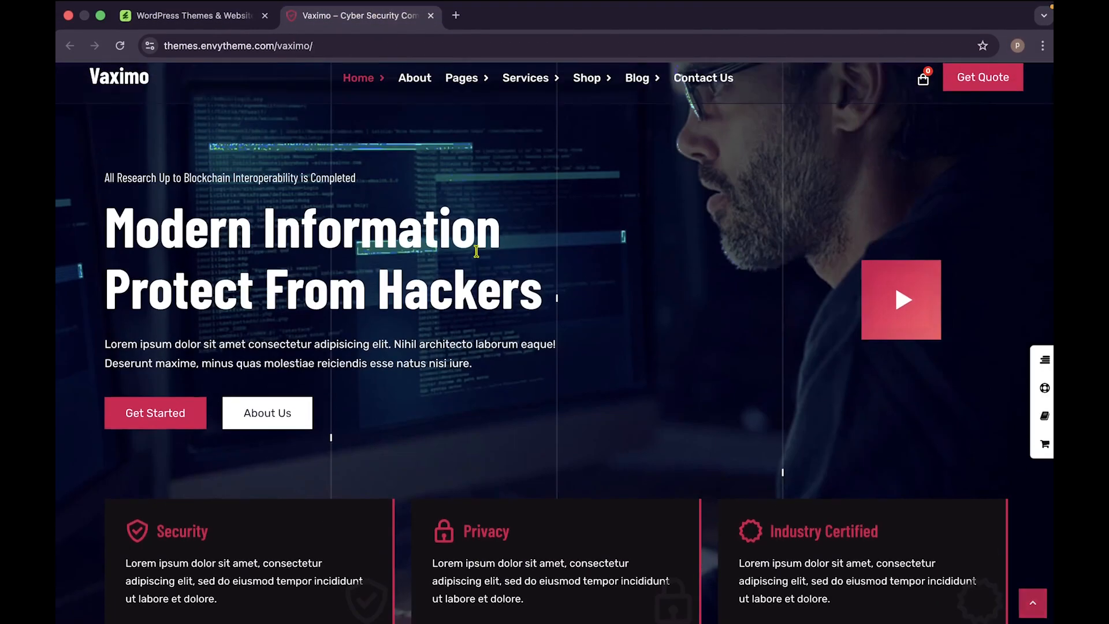
scroll(476, 251, up, 2)
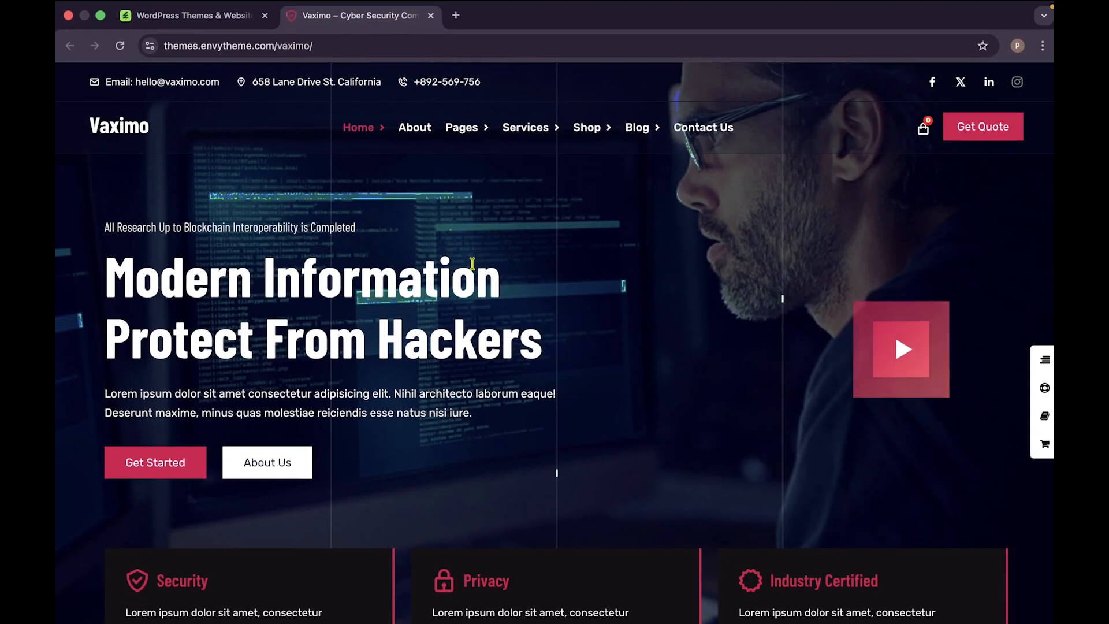
click(295, 46)
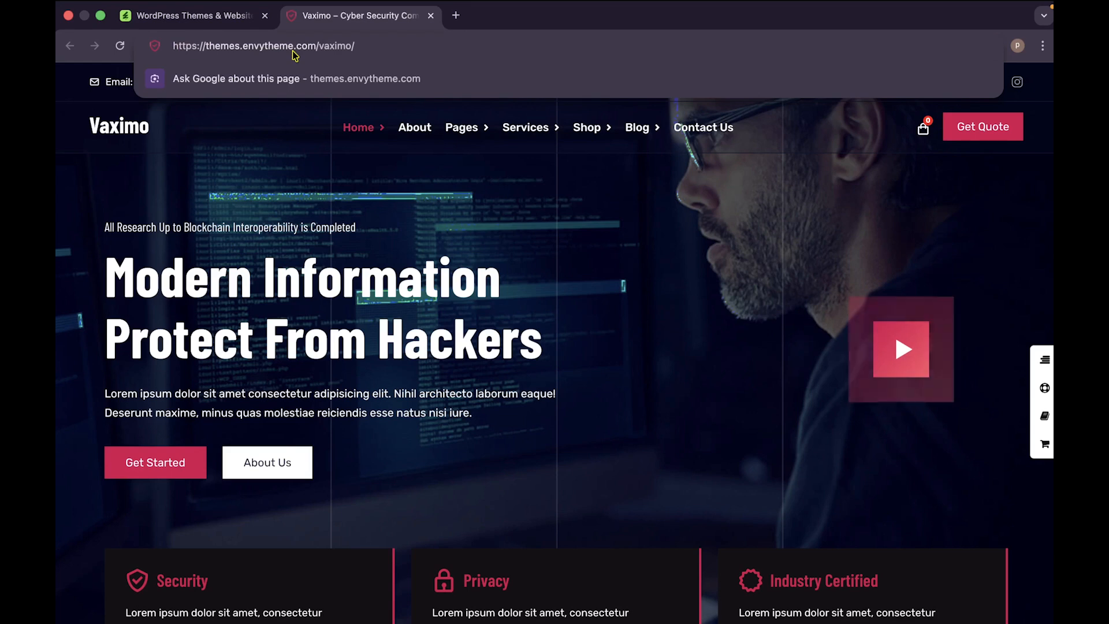
click(338, 46)
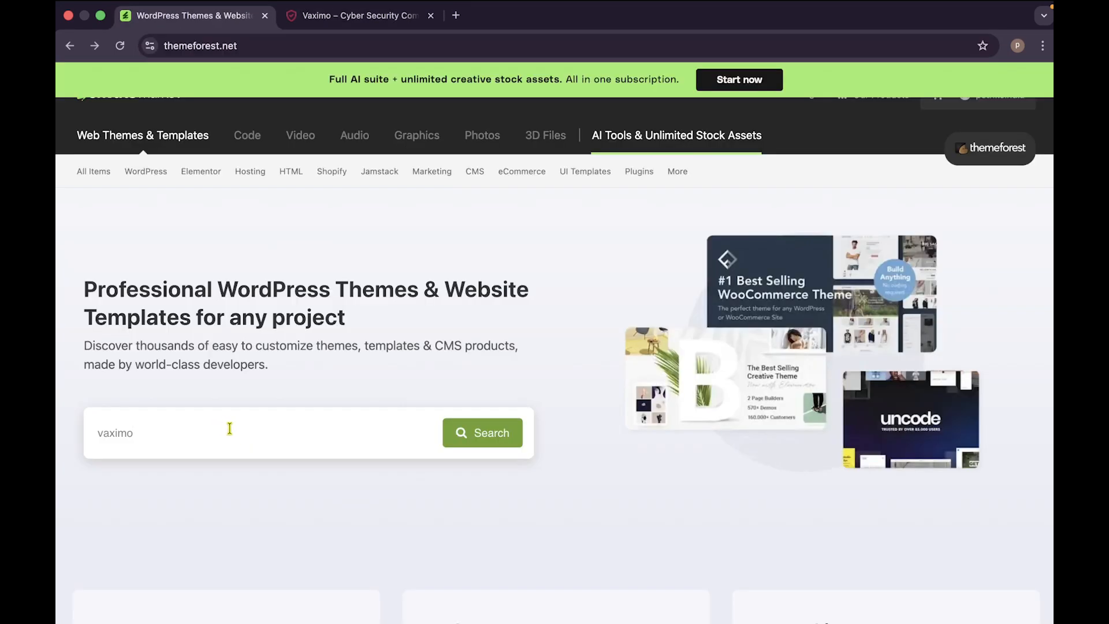
Step: Search ThemeForest for vaximo, open the Vaximo theme item page, then start a new browser tab
click(504, 441)
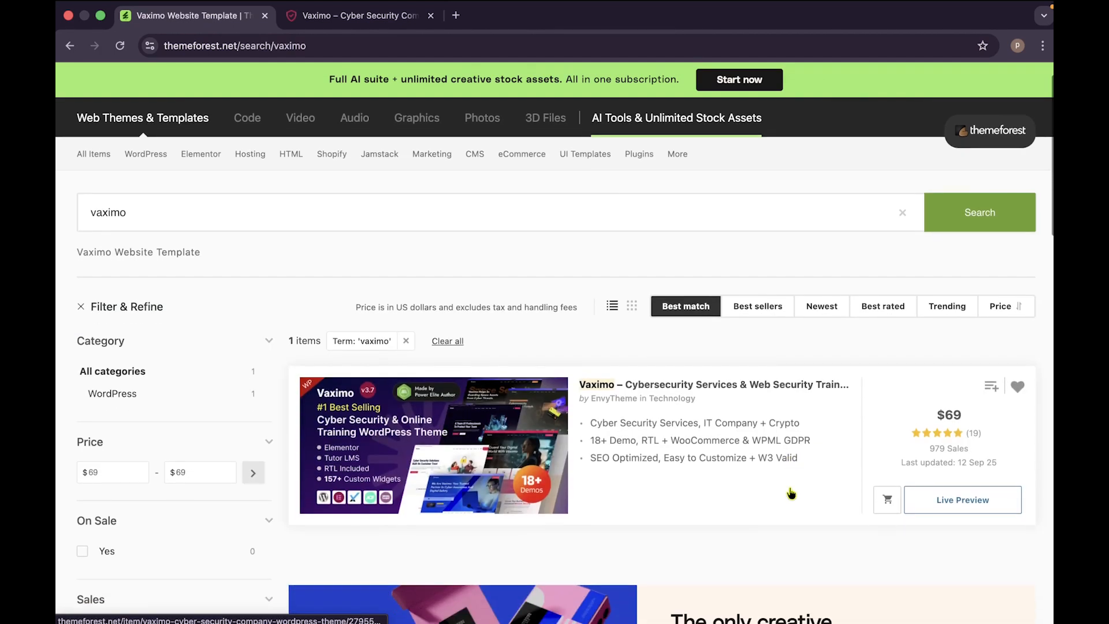
click(712, 386)
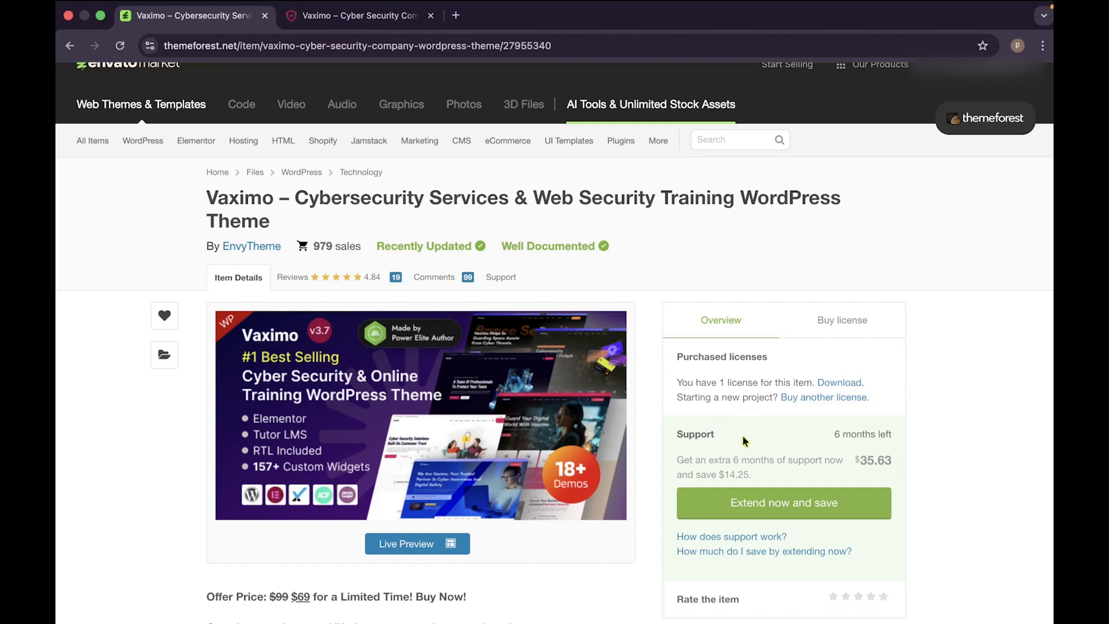
scroll(746, 436, up, 1)
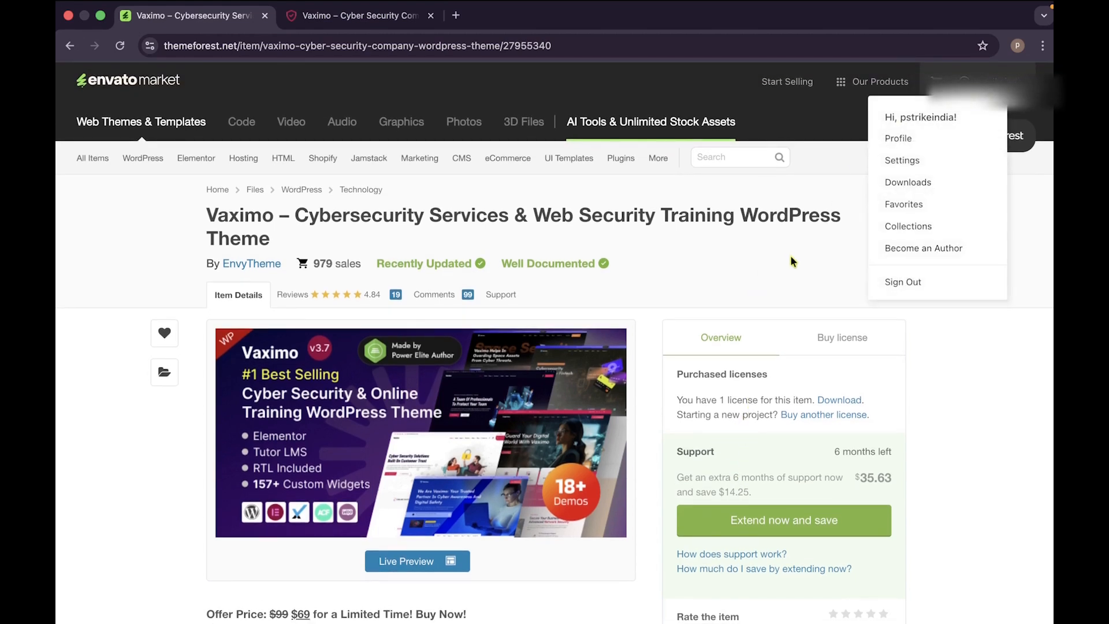
click(456, 15)
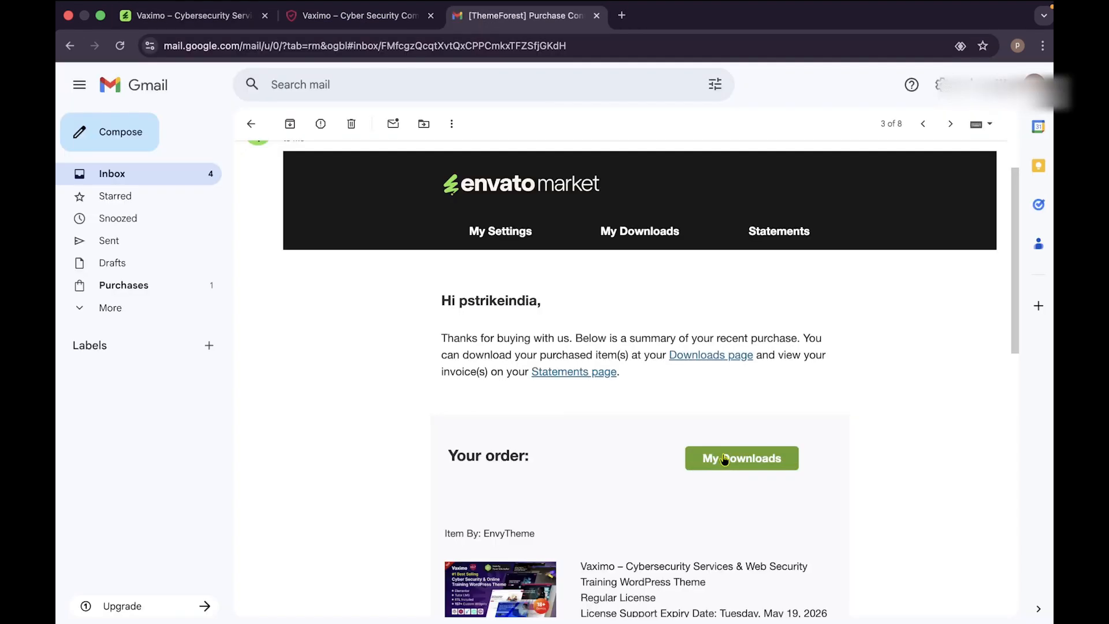
Step: From the purchase email, go to My Downloads and download Vaximo's All files & documentation package
scroll(725, 459, down, 1)
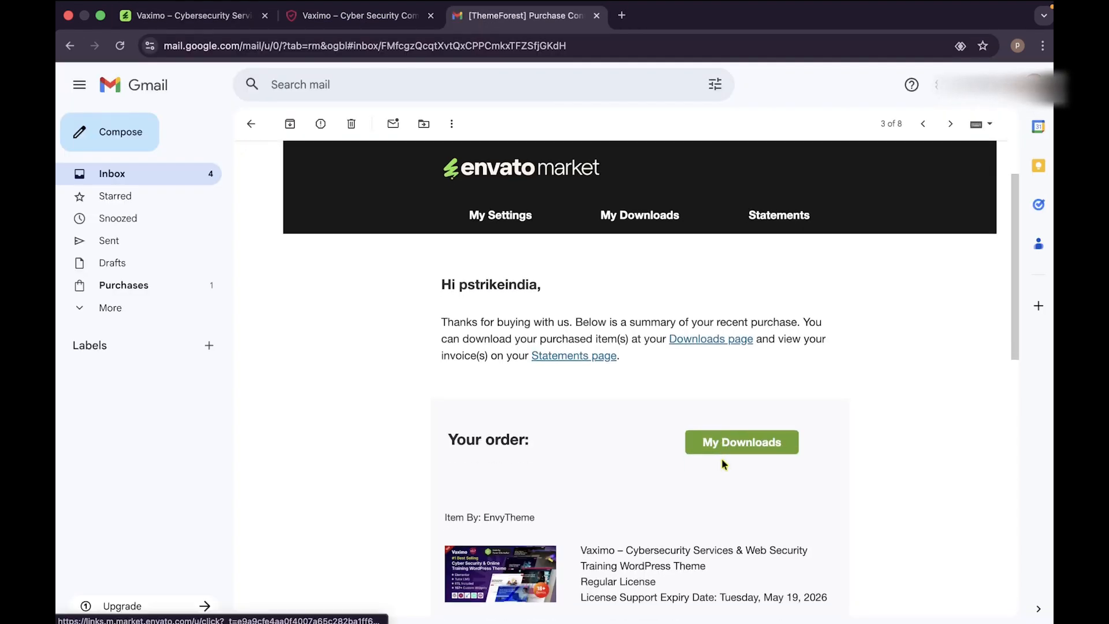
click(744, 444)
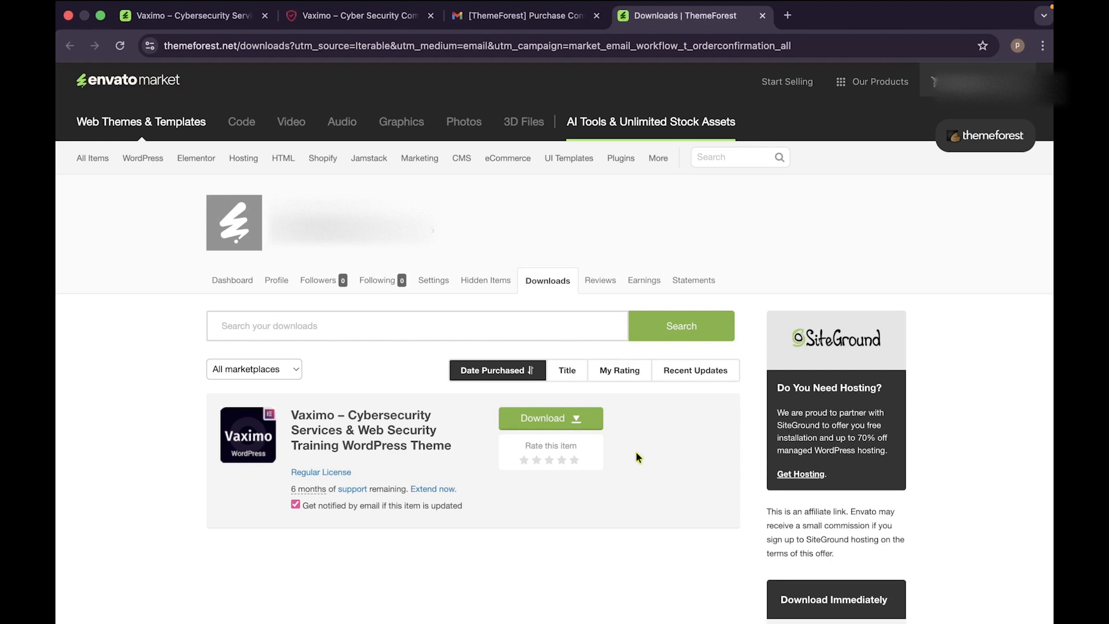
click(578, 424)
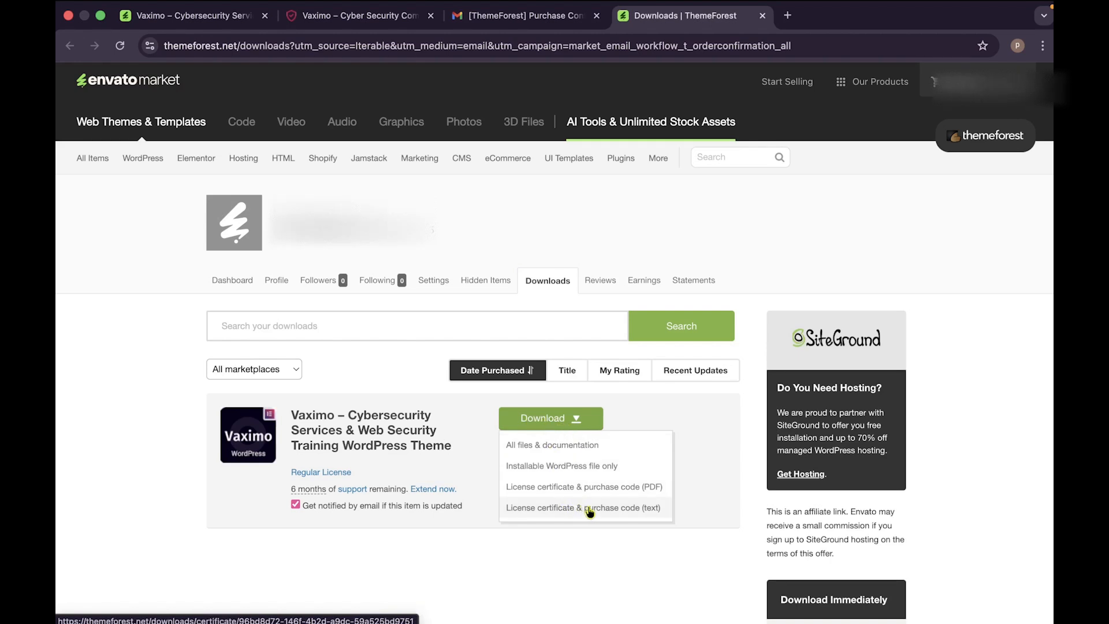
click(572, 420)
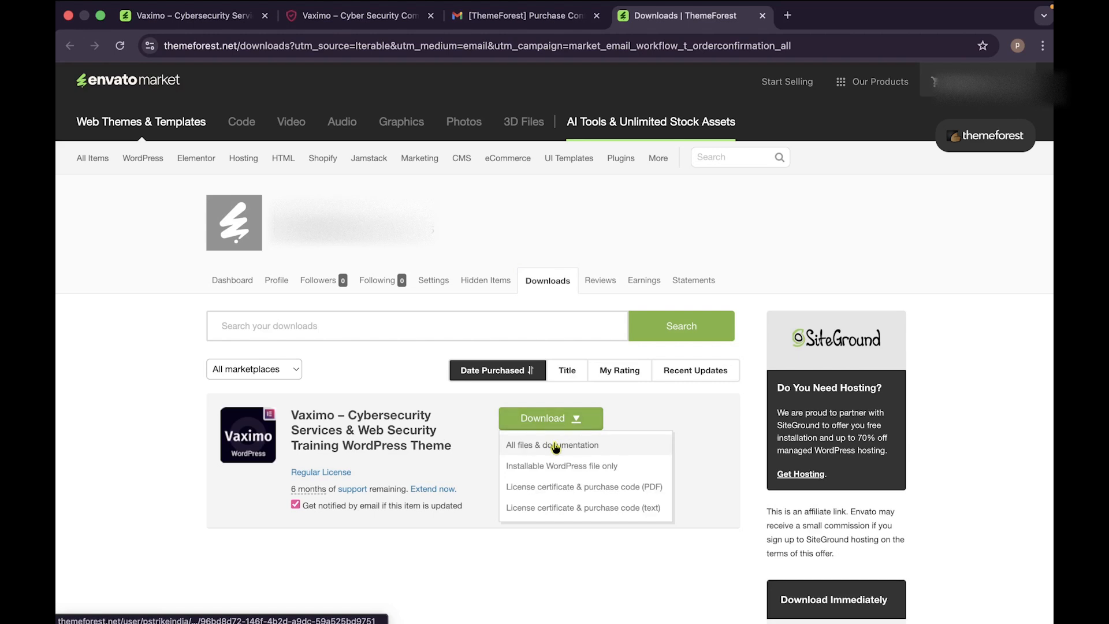
click(556, 447)
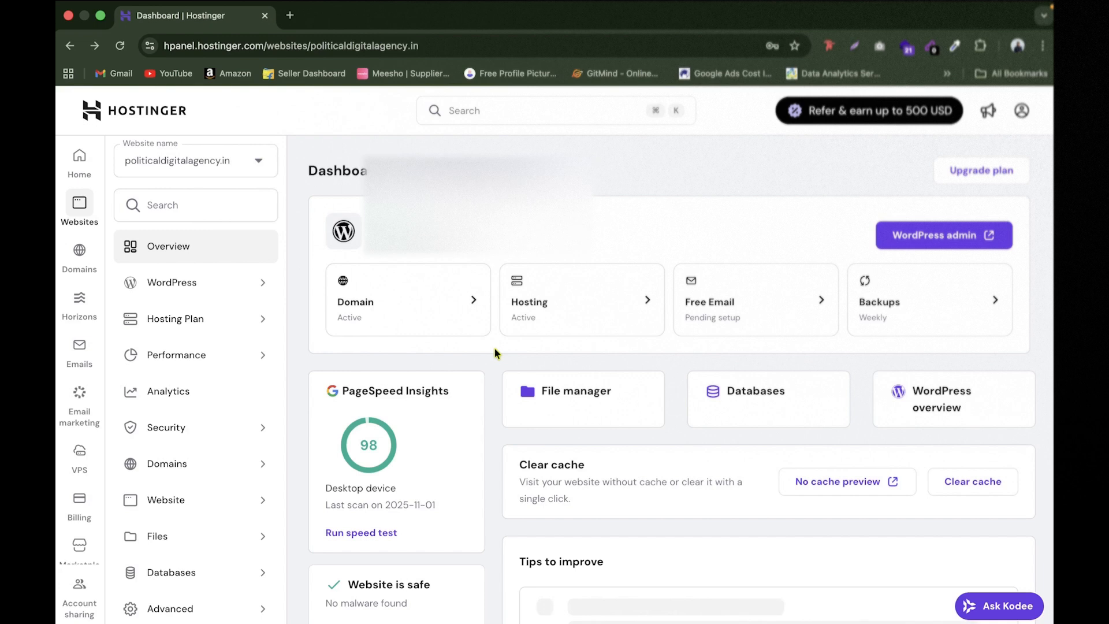
Step: Open Website > Auto Installer in hPanel and select WordPress for a new install
click(214, 500)
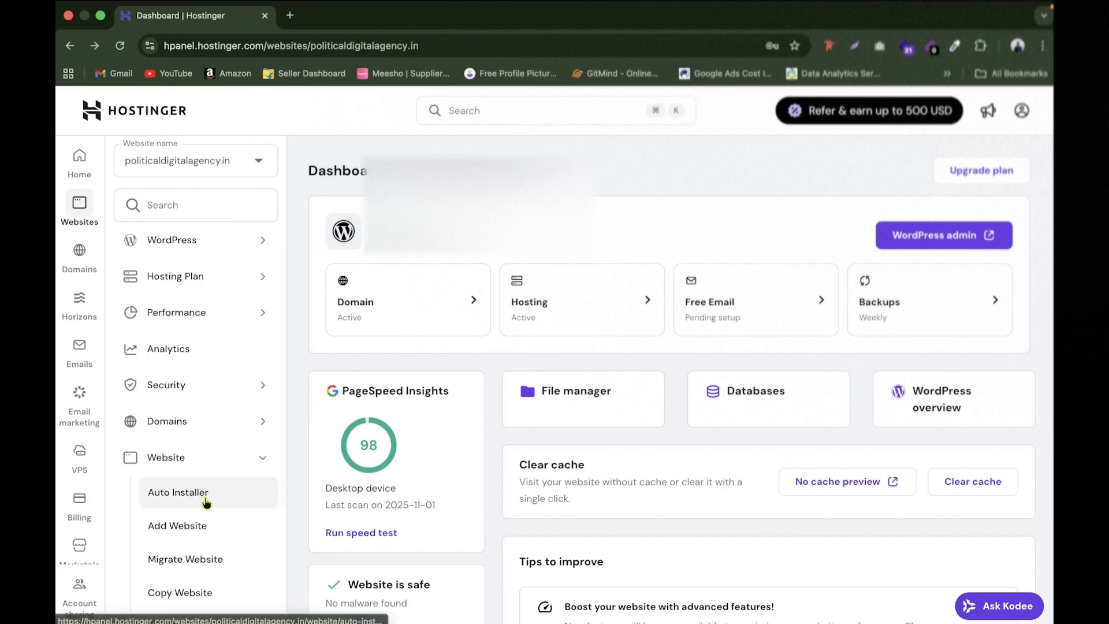
click(206, 500)
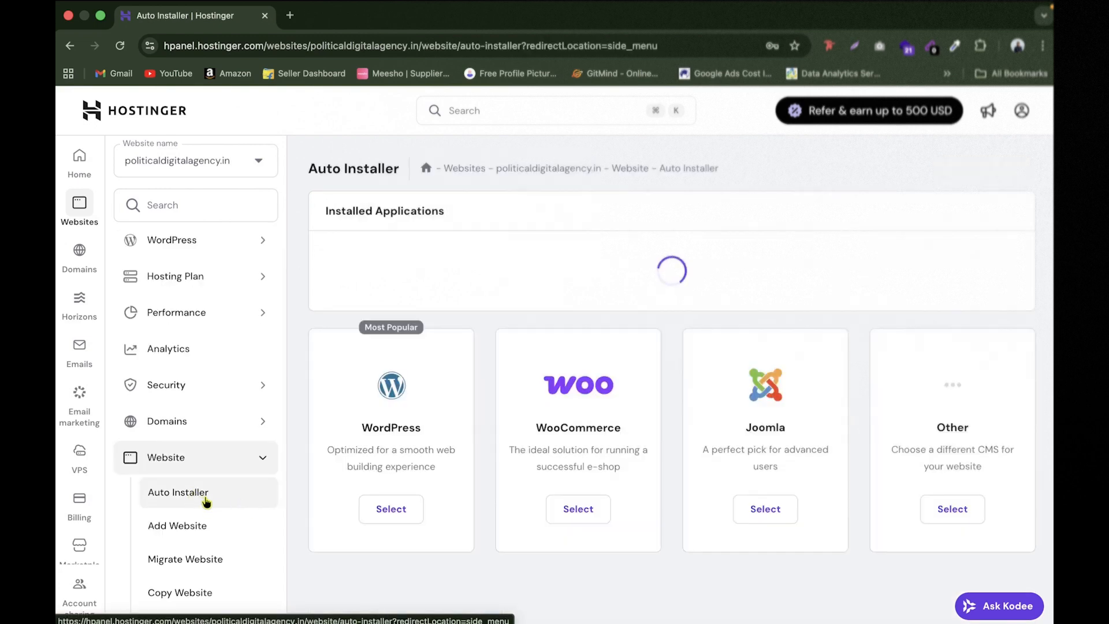
click(397, 520)
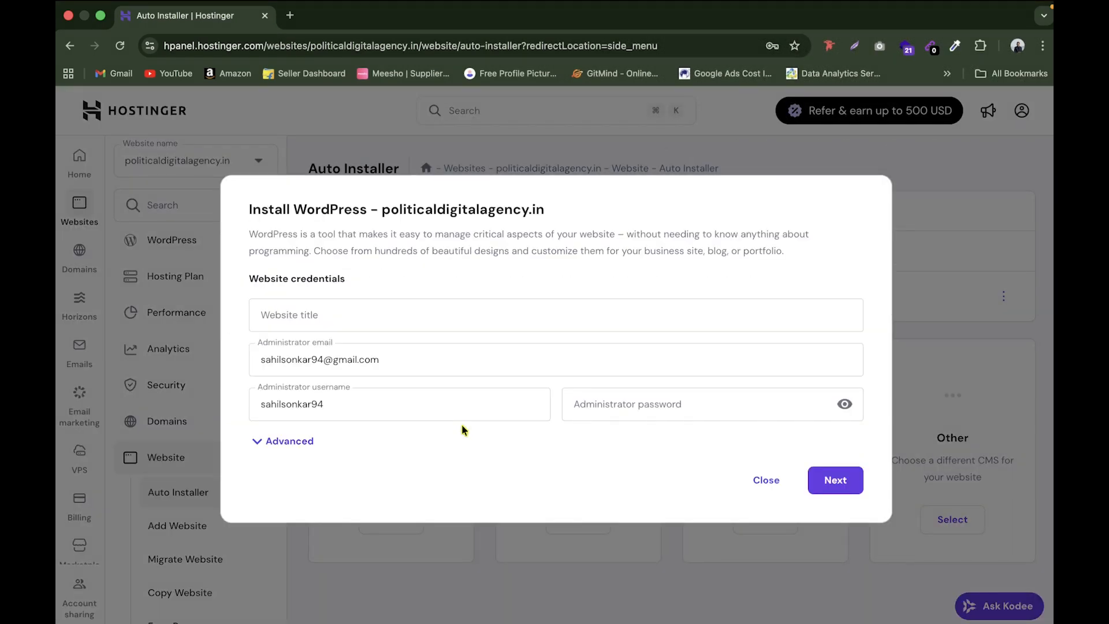
Step: Enter website title xyz and an administrator password, expand Advanced, and continue the install
click(411, 316)
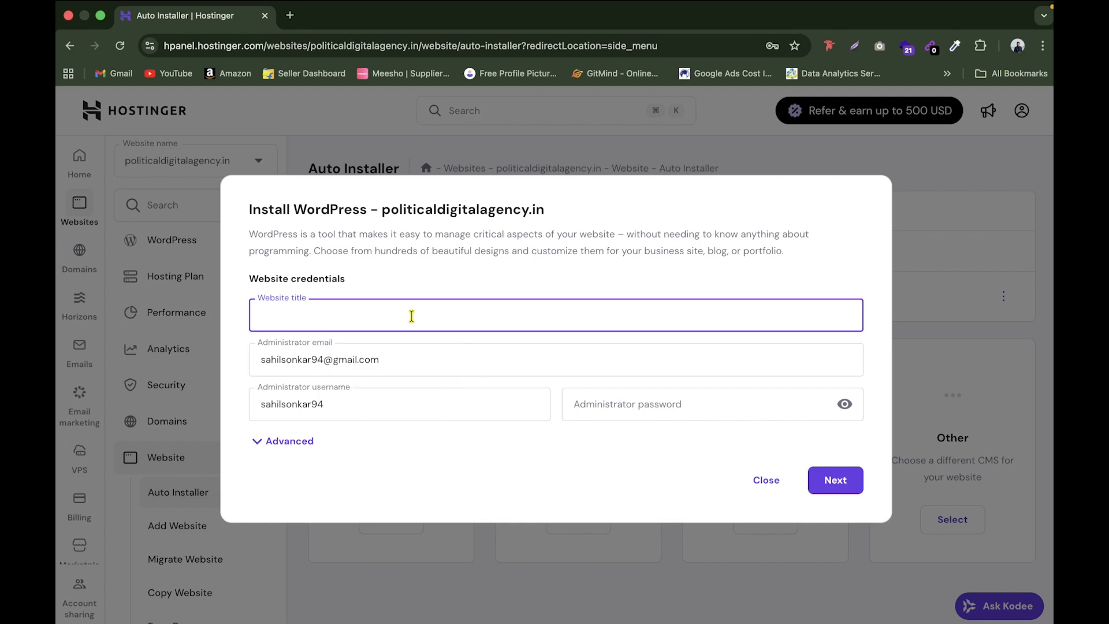
text(xyz)
click(407, 361)
click(292, 404)
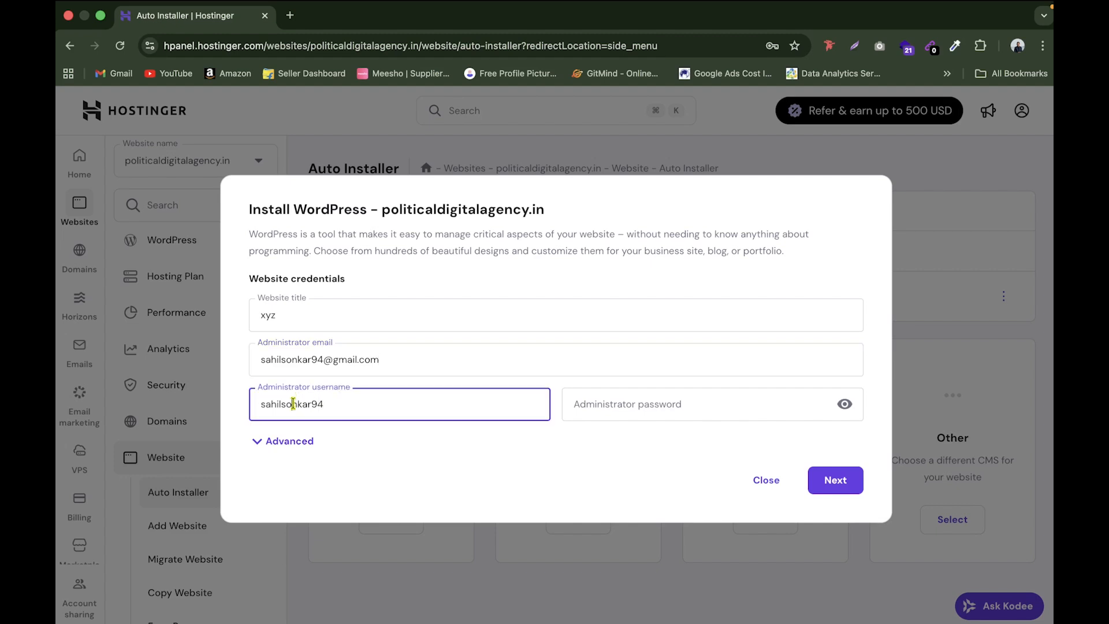
click(634, 402)
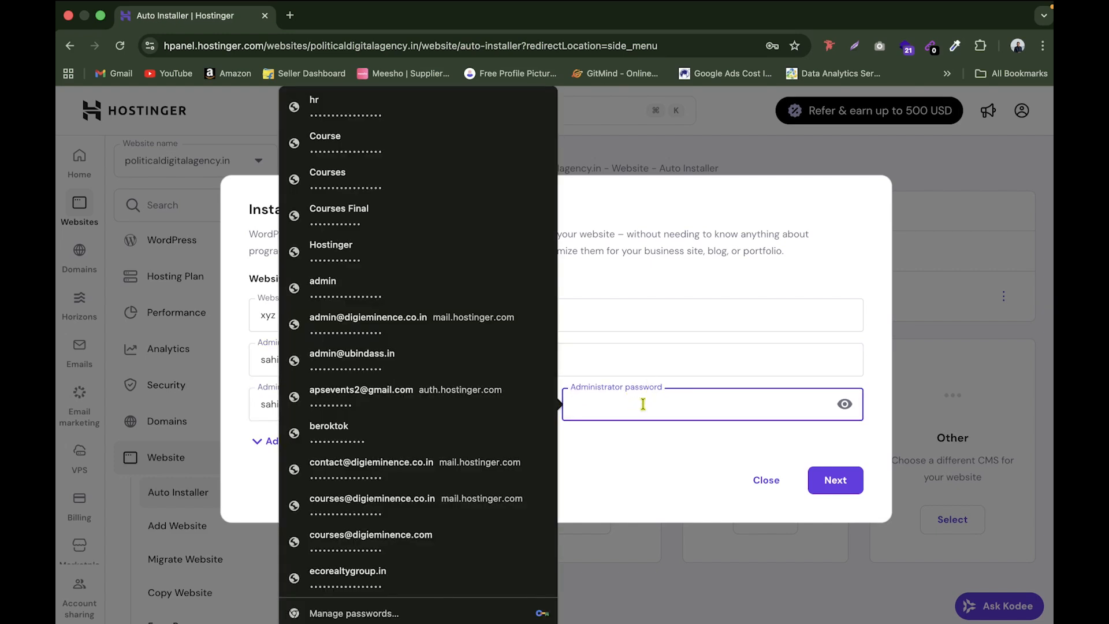
text(S)
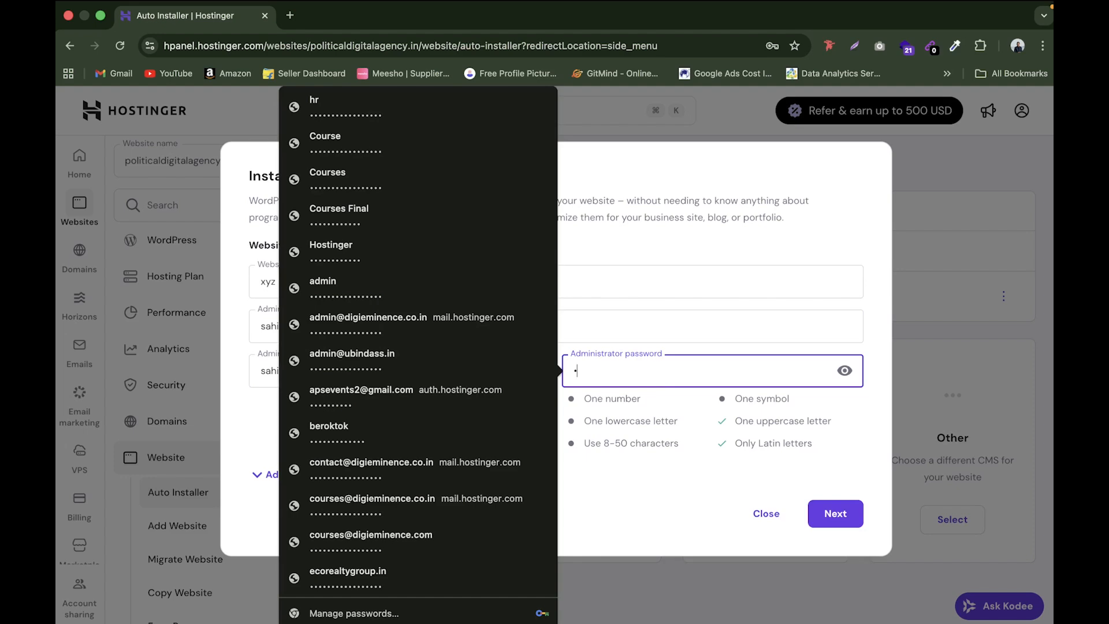
text(@)
click(667, 501)
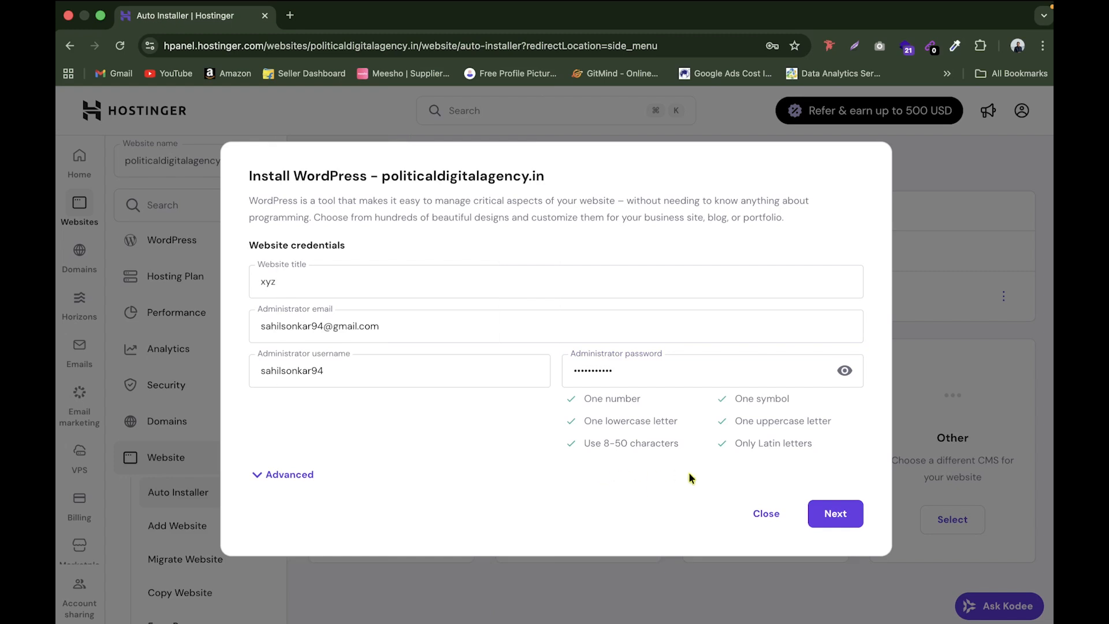
click(300, 479)
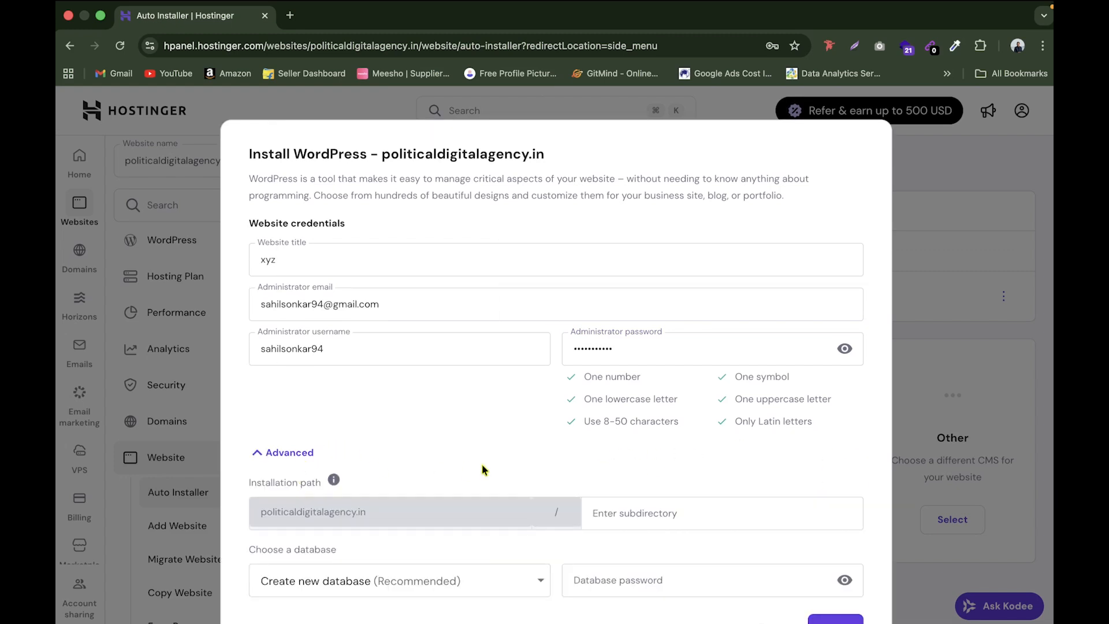
scroll(575, 453, down, 1)
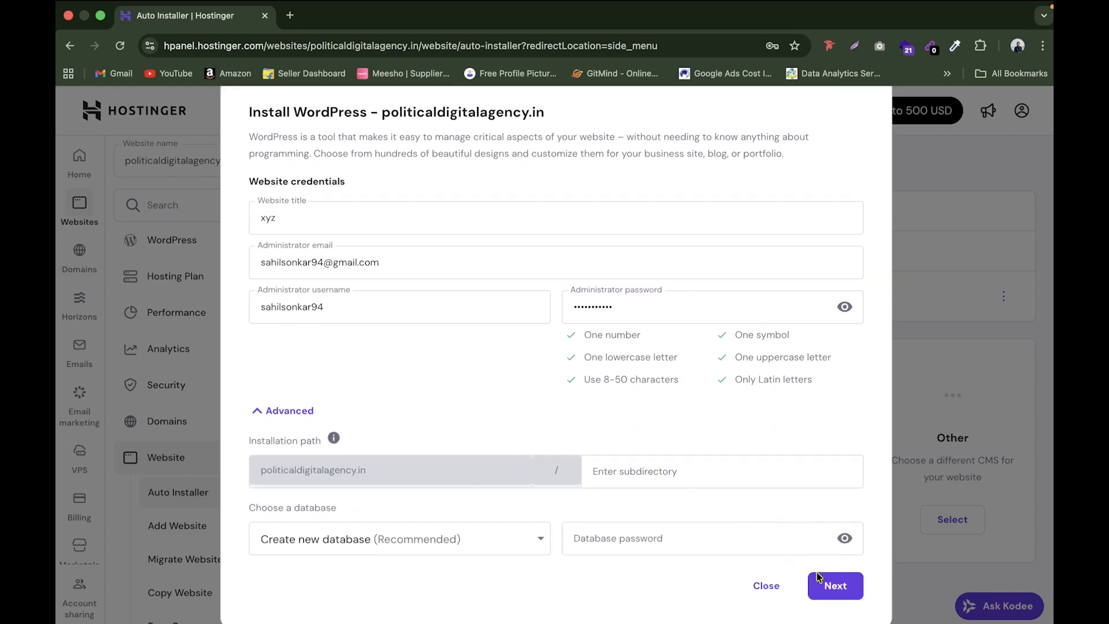
click(834, 586)
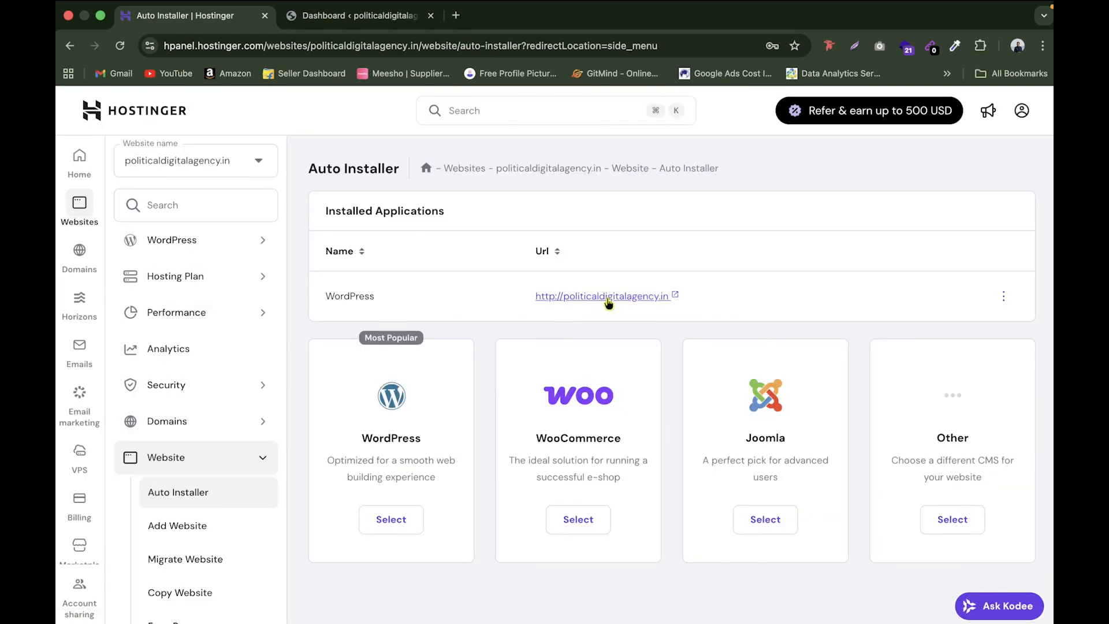
Step: Open the newly installed site and go to its WordPress admin Dashboard
click(610, 297)
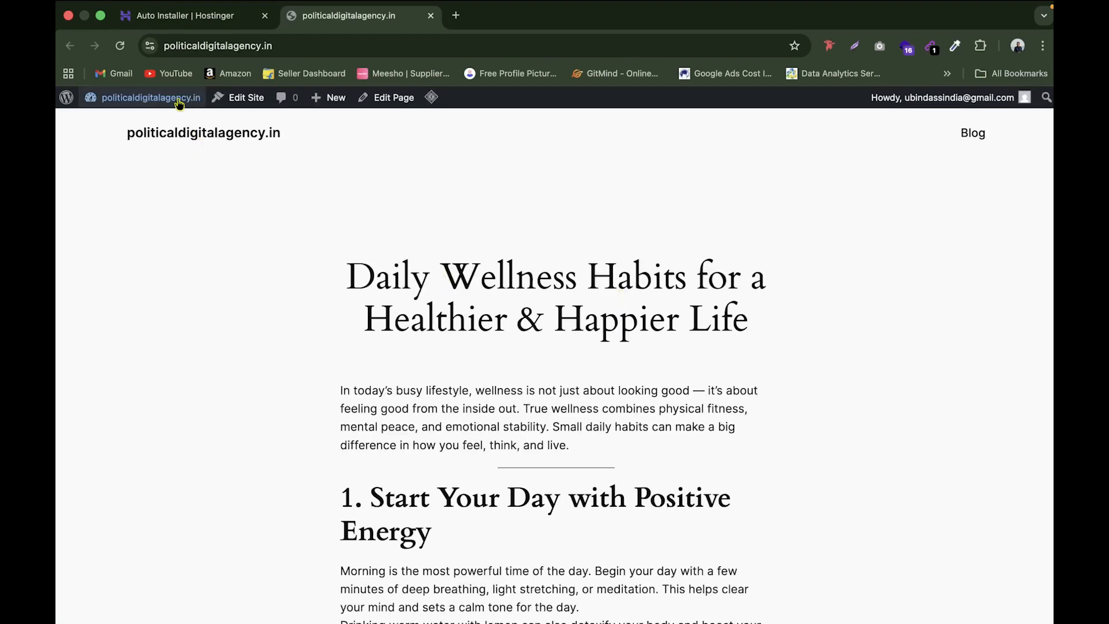
mouse_move(179, 104)
click(147, 125)
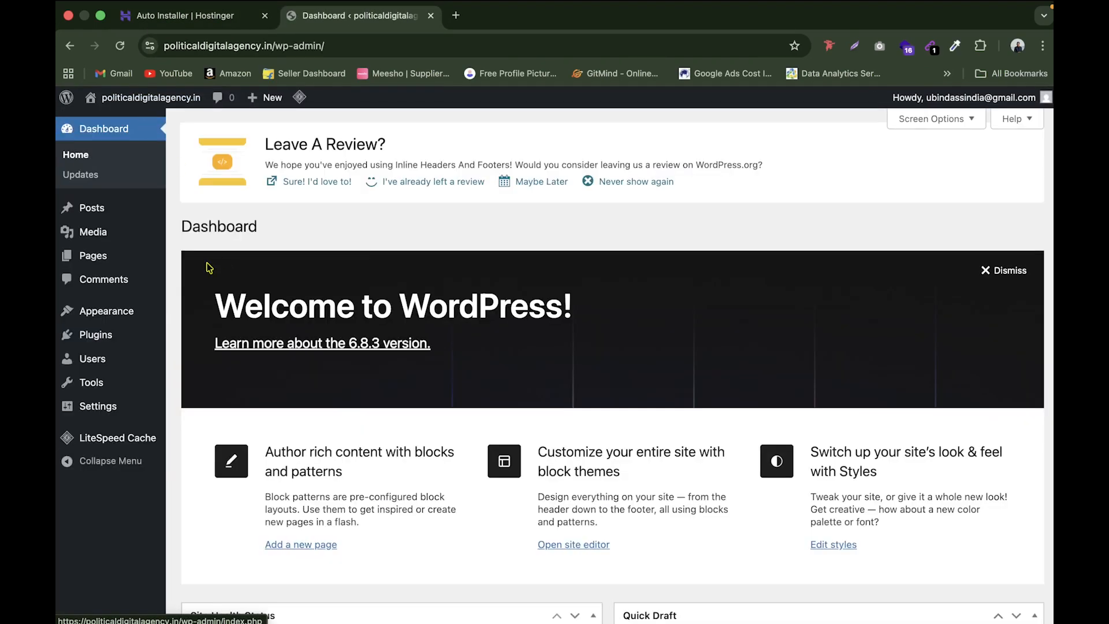
mouse_move(118, 311)
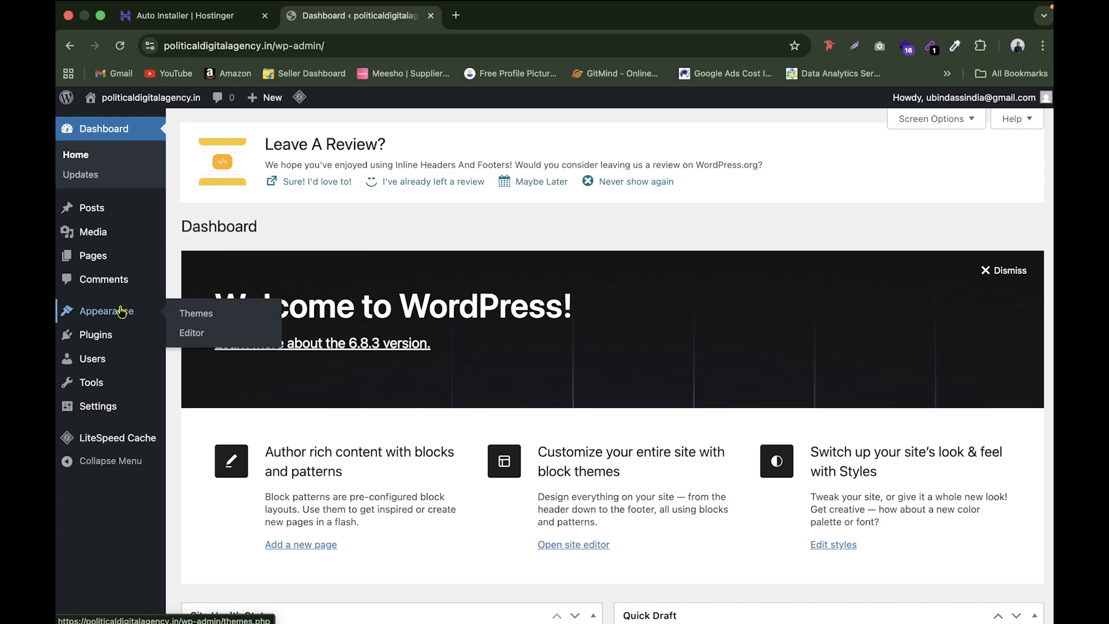
Step: Go to Appearance > Themes > Add Theme > Upload Theme and browse for vaximo.zip
click(207, 314)
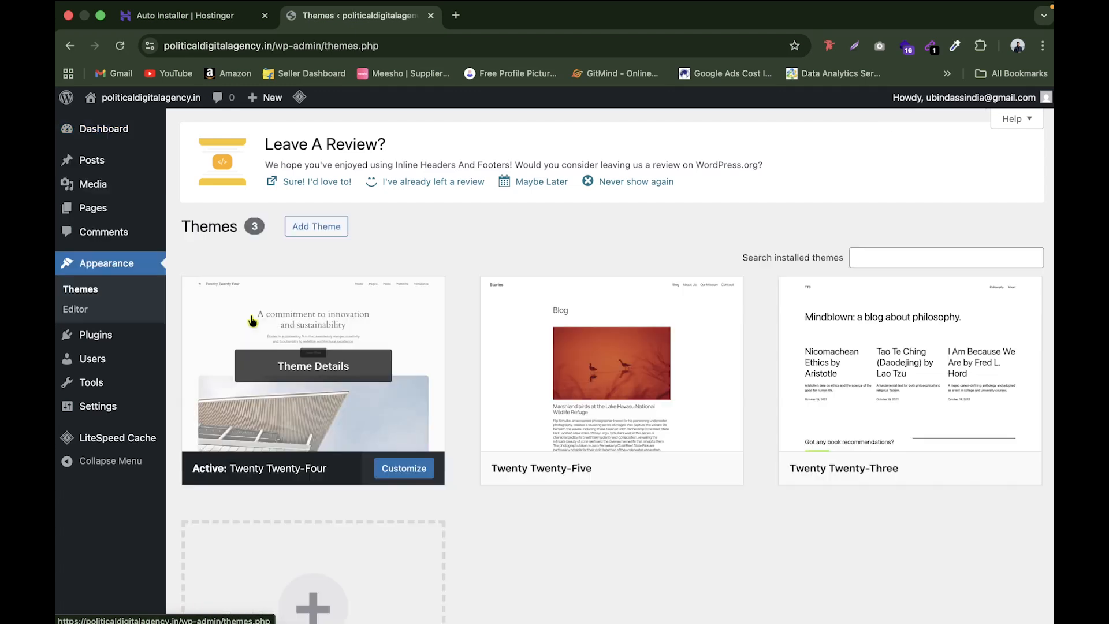
click(334, 232)
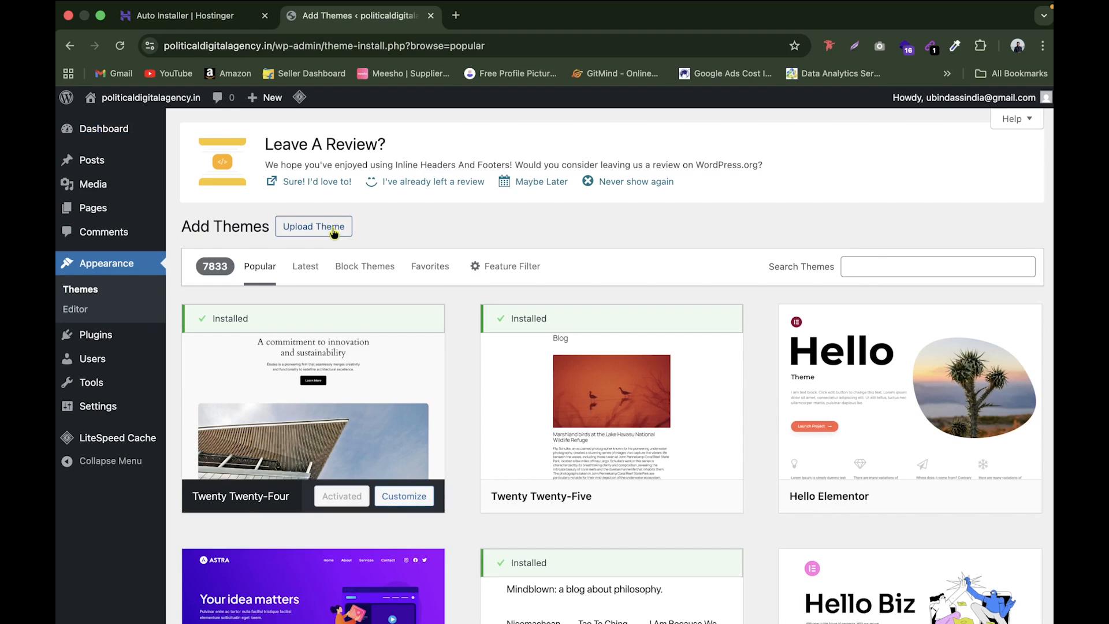
click(333, 230)
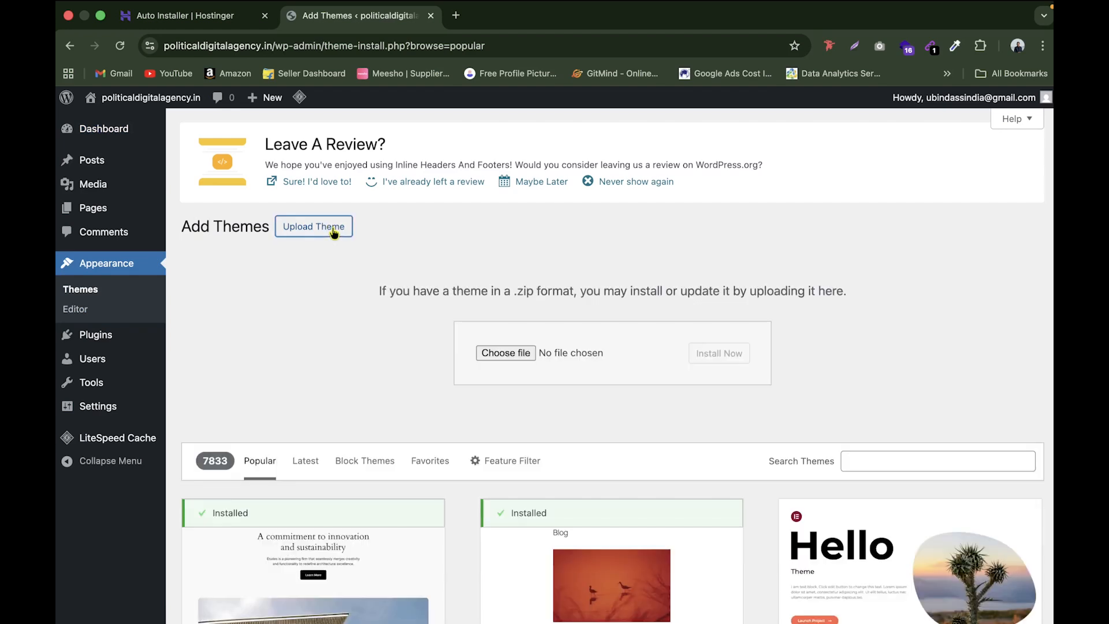
click(506, 353)
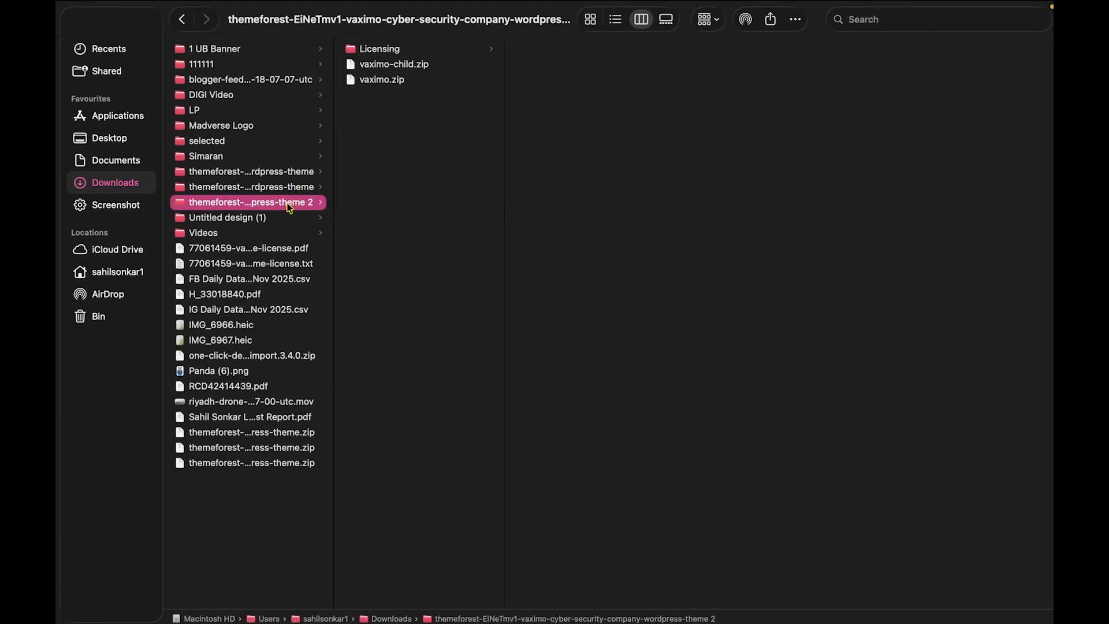
click(391, 83)
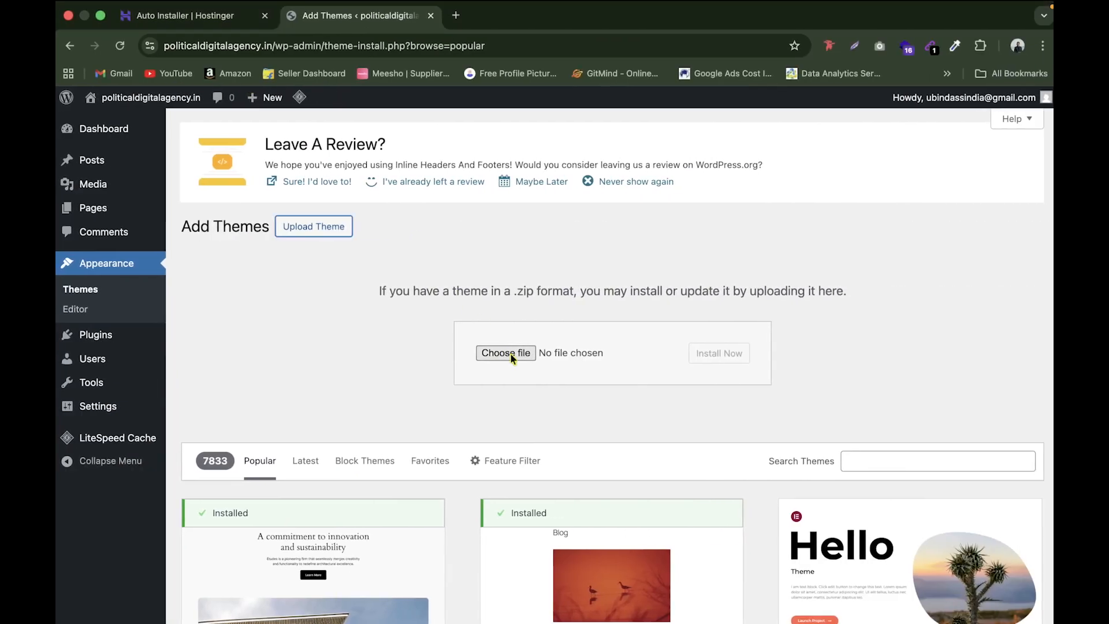
Step: Select vaximo.zip from the downloaded theme folder and install it, making Vaximo 3.7 active
click(506, 353)
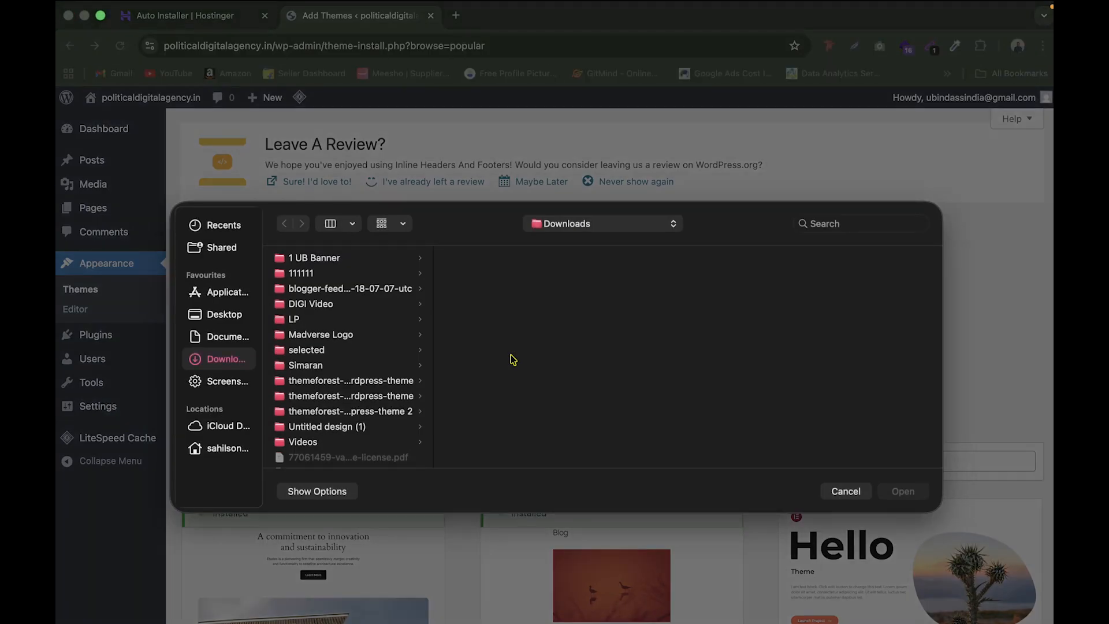
scroll(338, 407, down, 1)
click(340, 391)
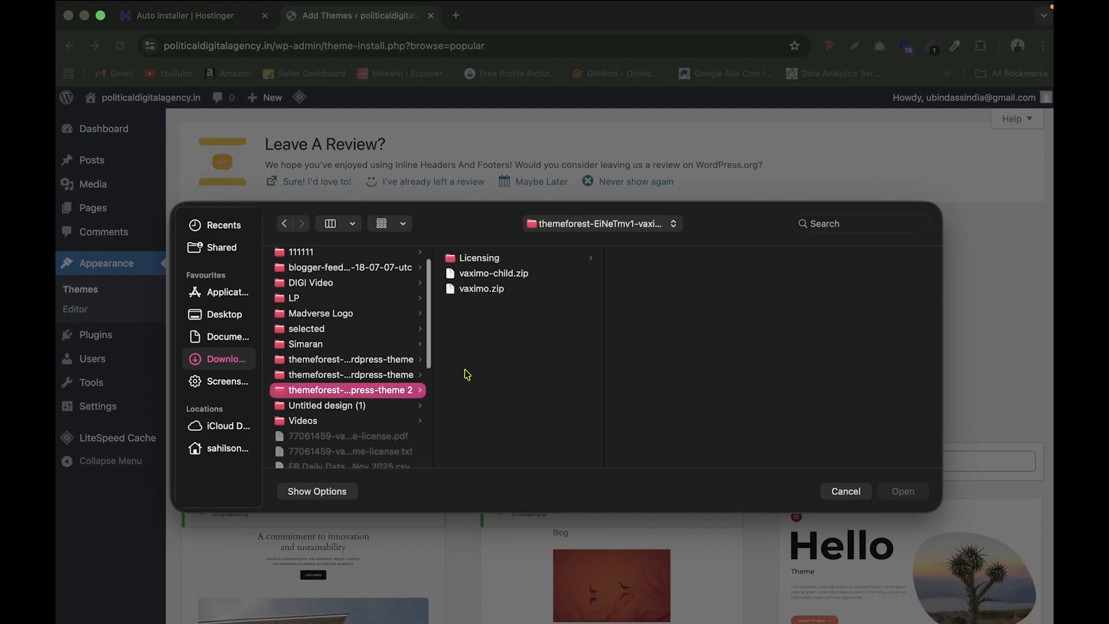
click(484, 288)
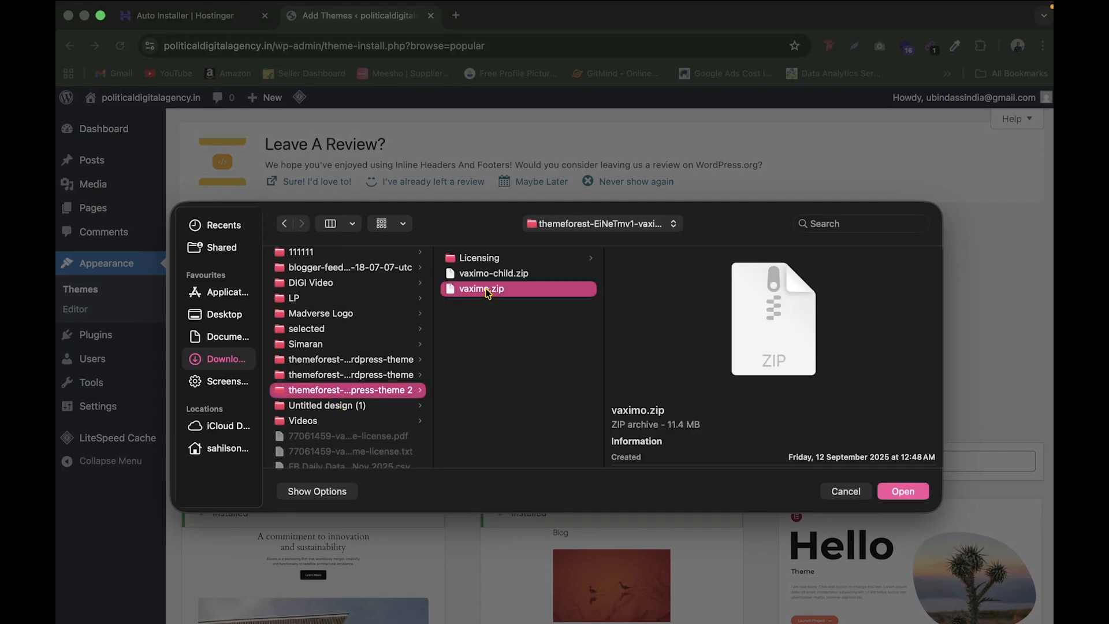
click(919, 492)
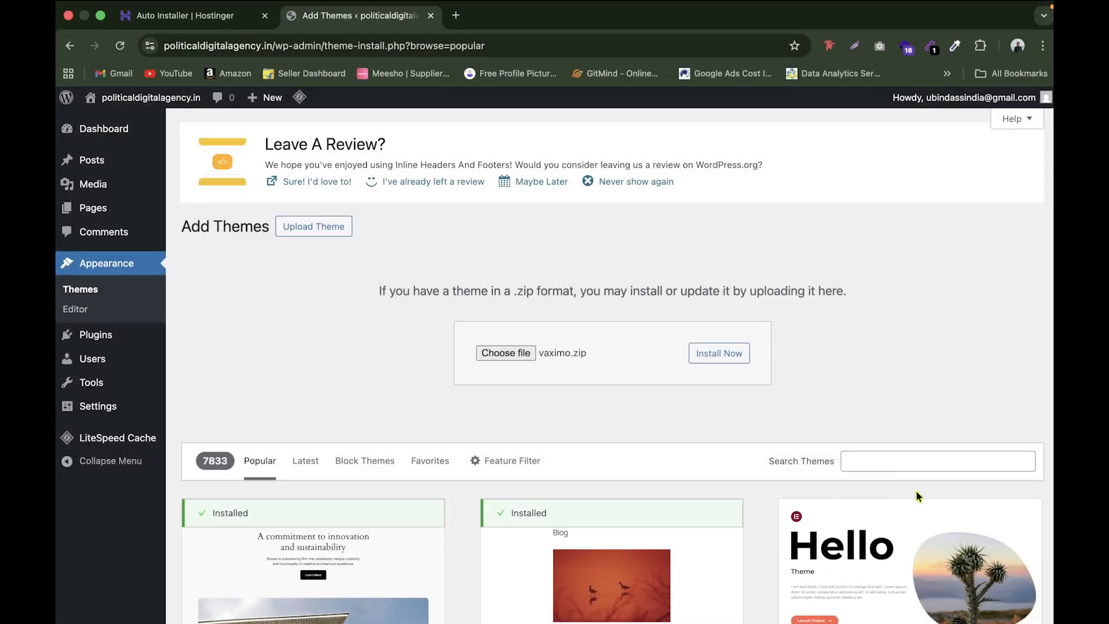
click(726, 358)
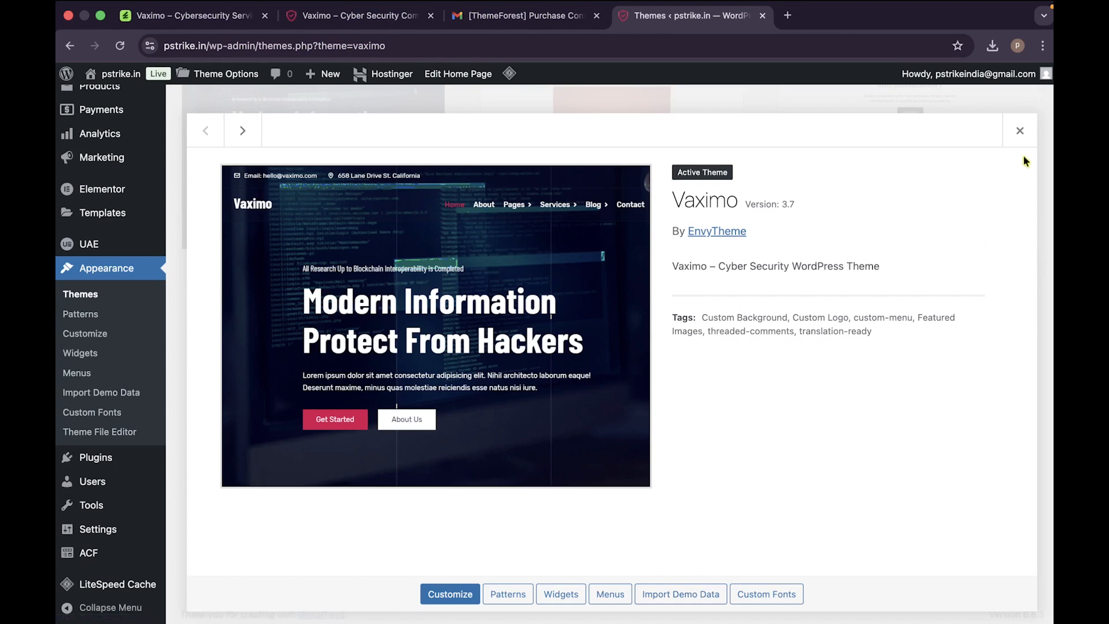
Step: Close the Vaximo theme details and go to Vaximo Theme > Demo Import
click(1020, 130)
mouse_move(132, 160)
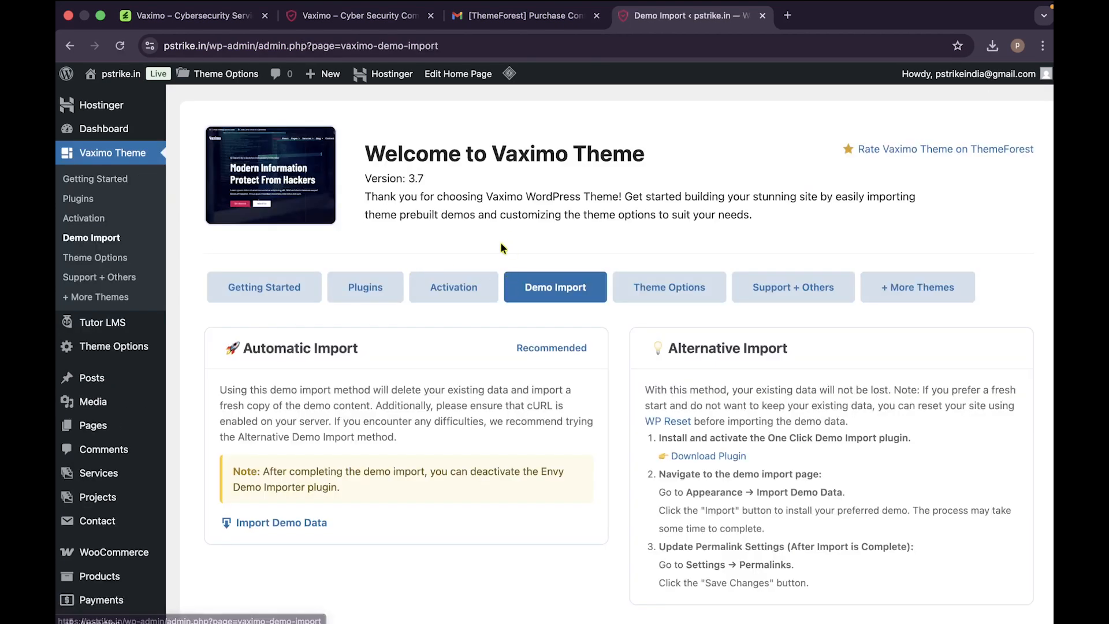
click(313, 290)
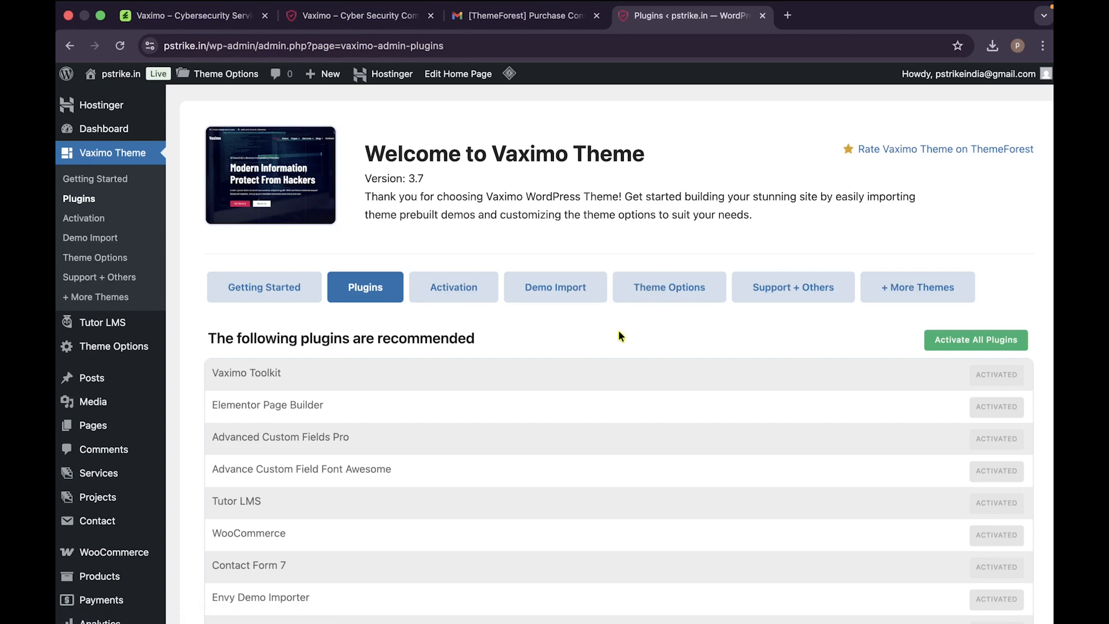
scroll(901, 396, down, 3)
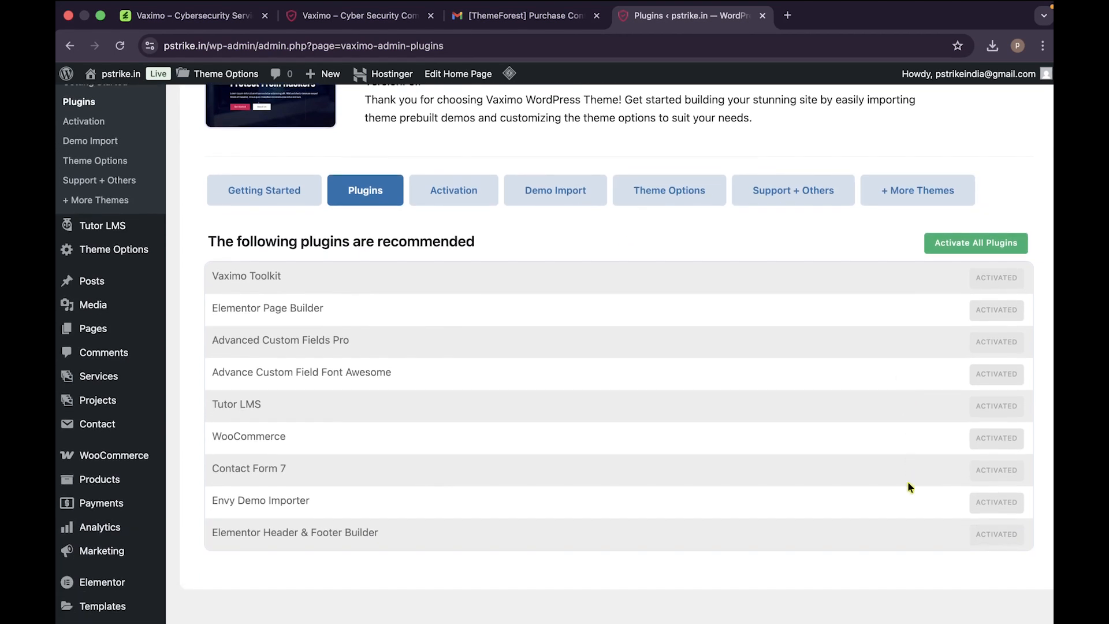
scroll(905, 501, up, 1)
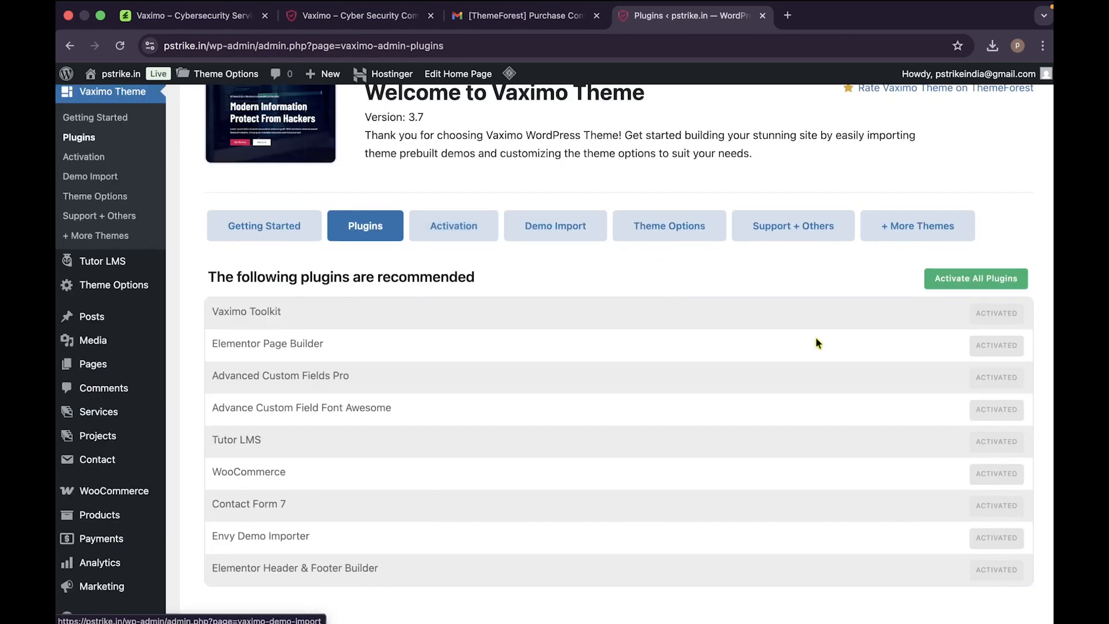
click(453, 226)
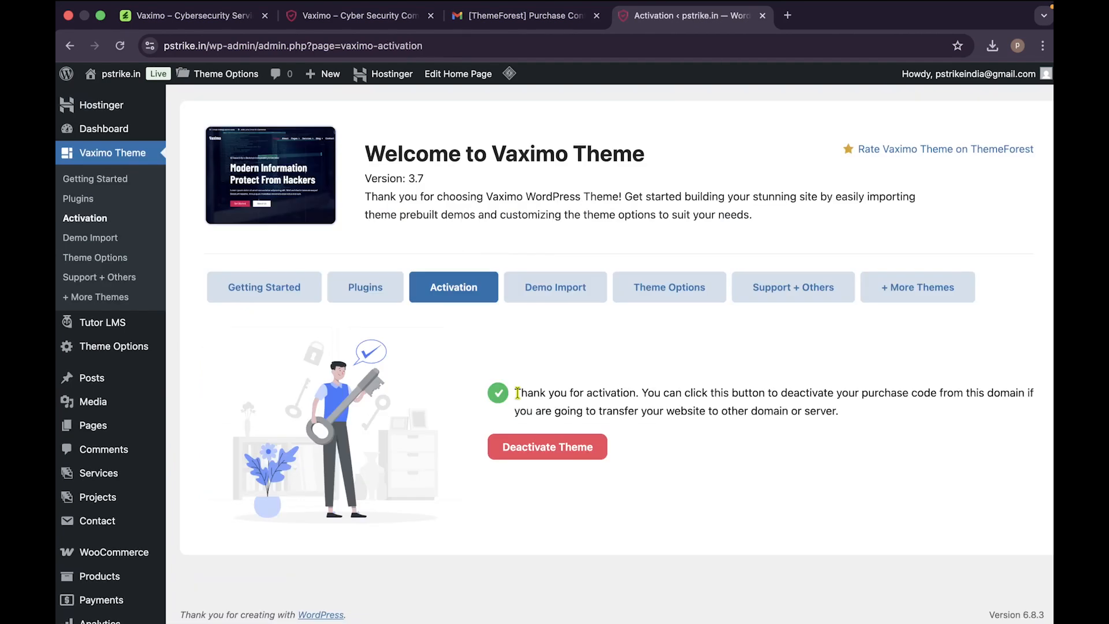
drag(515, 393, 695, 395)
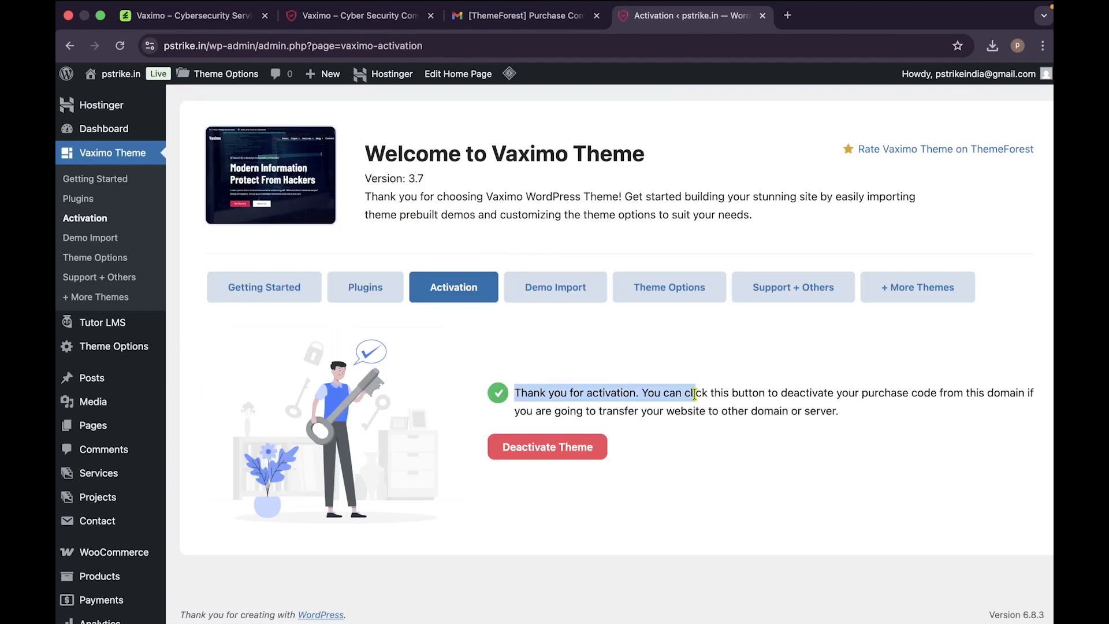
click(612, 450)
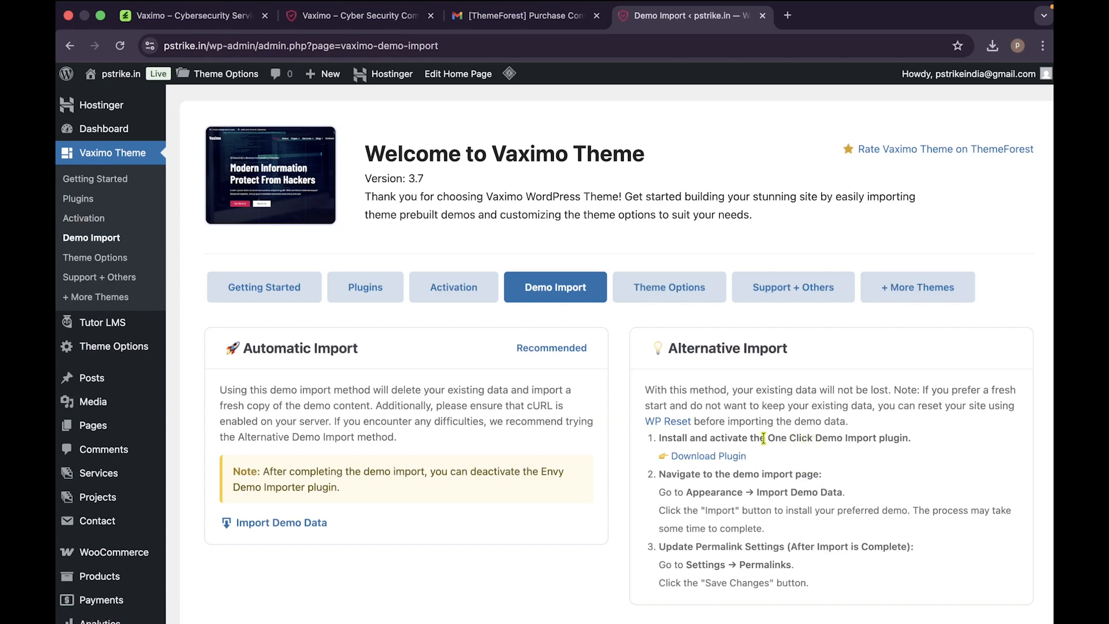
drag(766, 439, 905, 441)
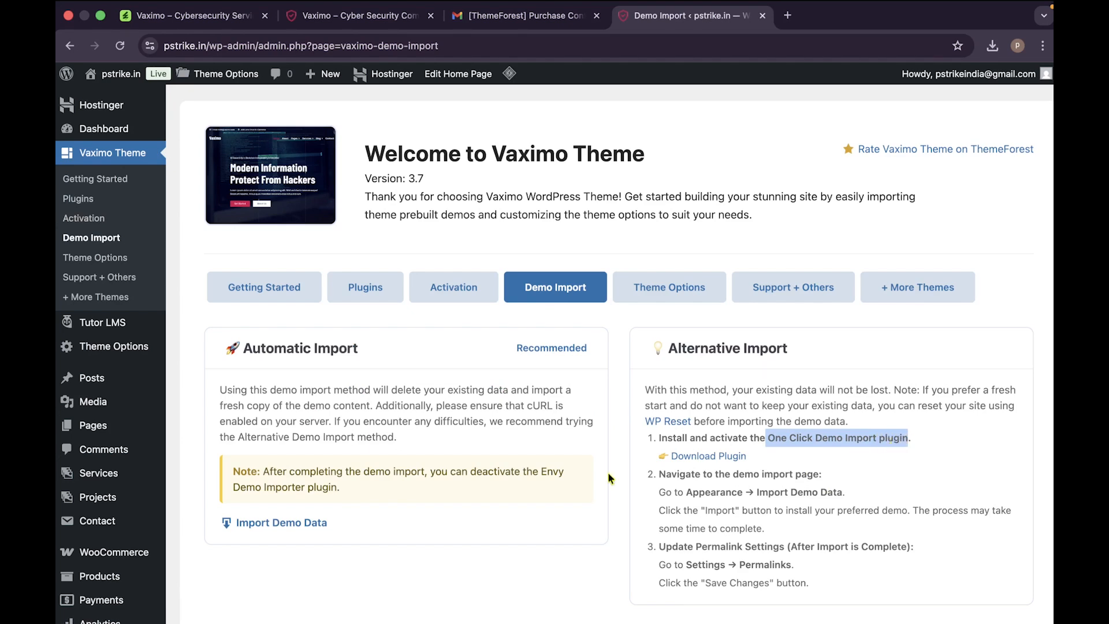
Step: Open Import Demo Data, review the Vaximo demo layouts, then return to the Vaximo live demo tab
click(302, 525)
scroll(476, 537, down, 5)
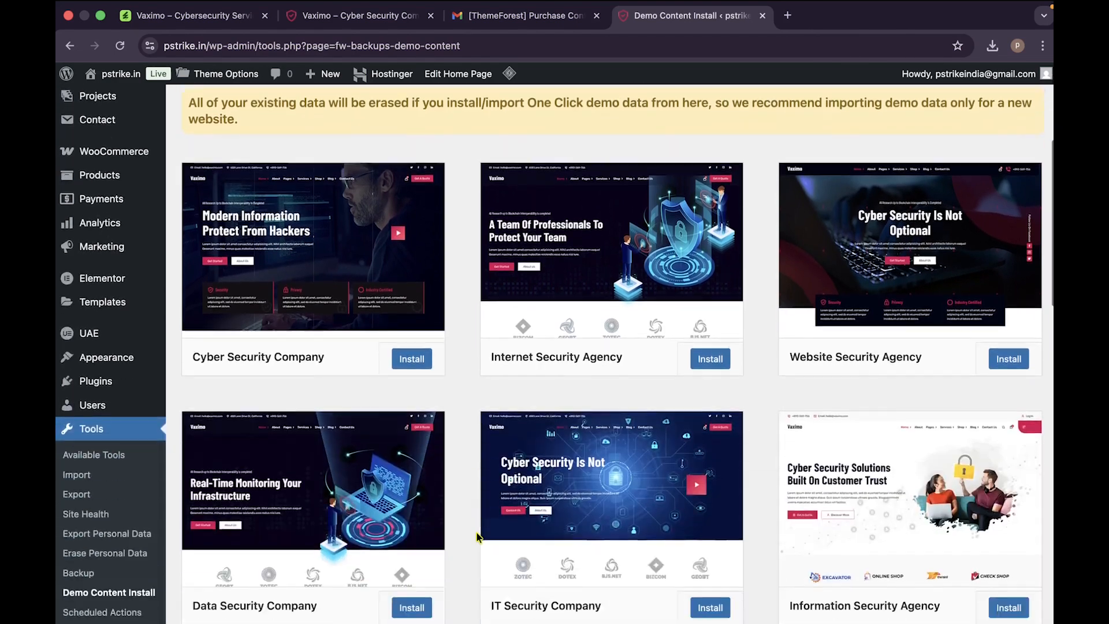
scroll(477, 536, down, 10)
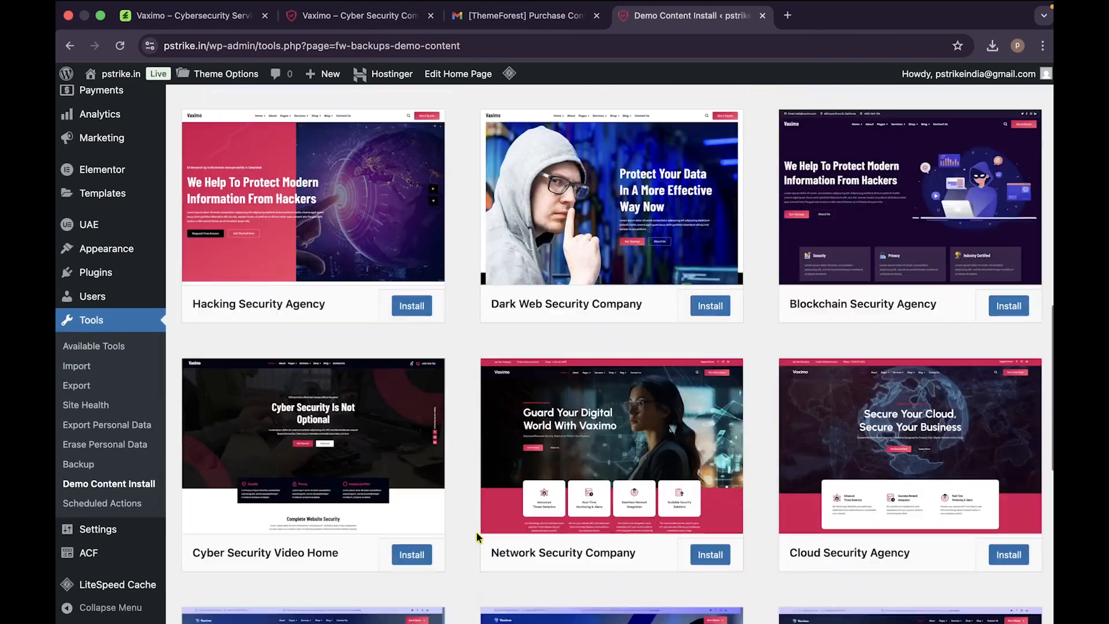
scroll(477, 536, down, 6)
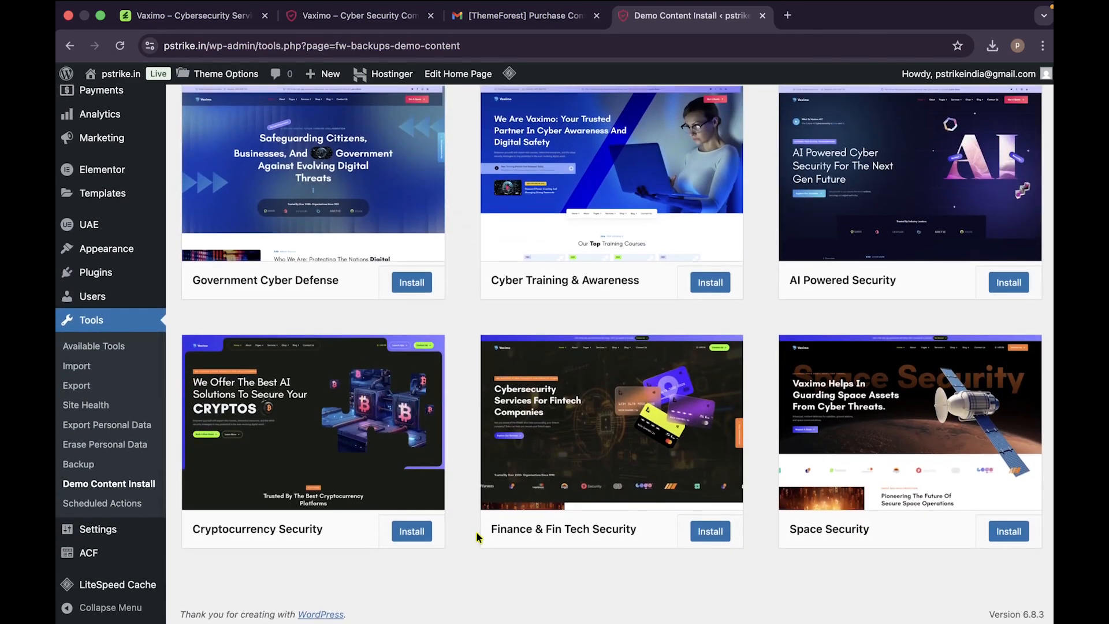
scroll(536, 554, up, 8)
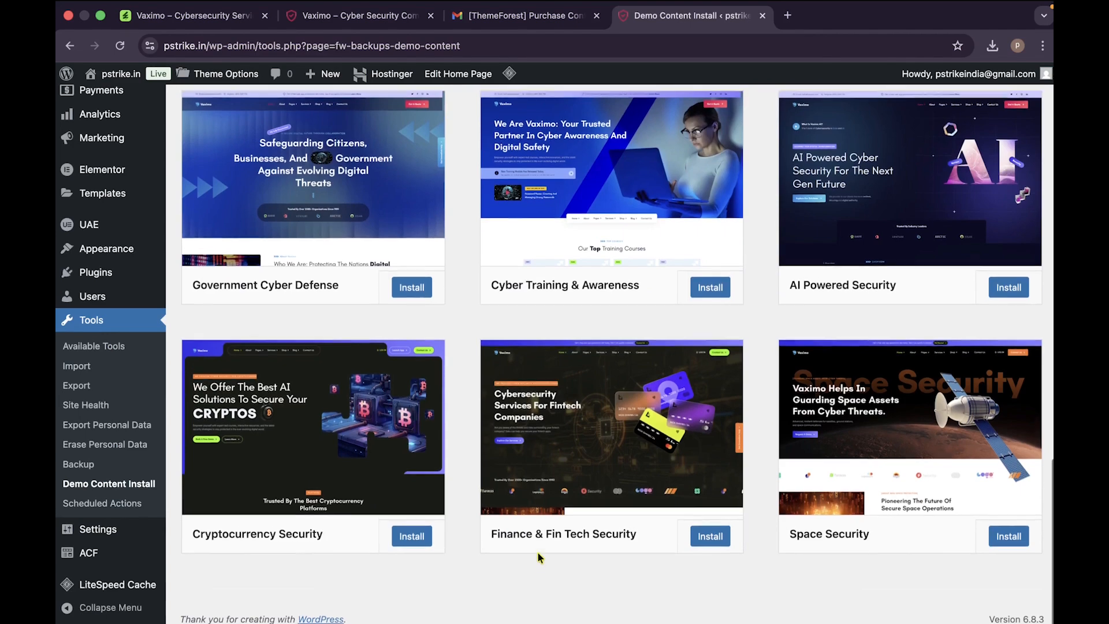
scroll(540, 558, up, 10)
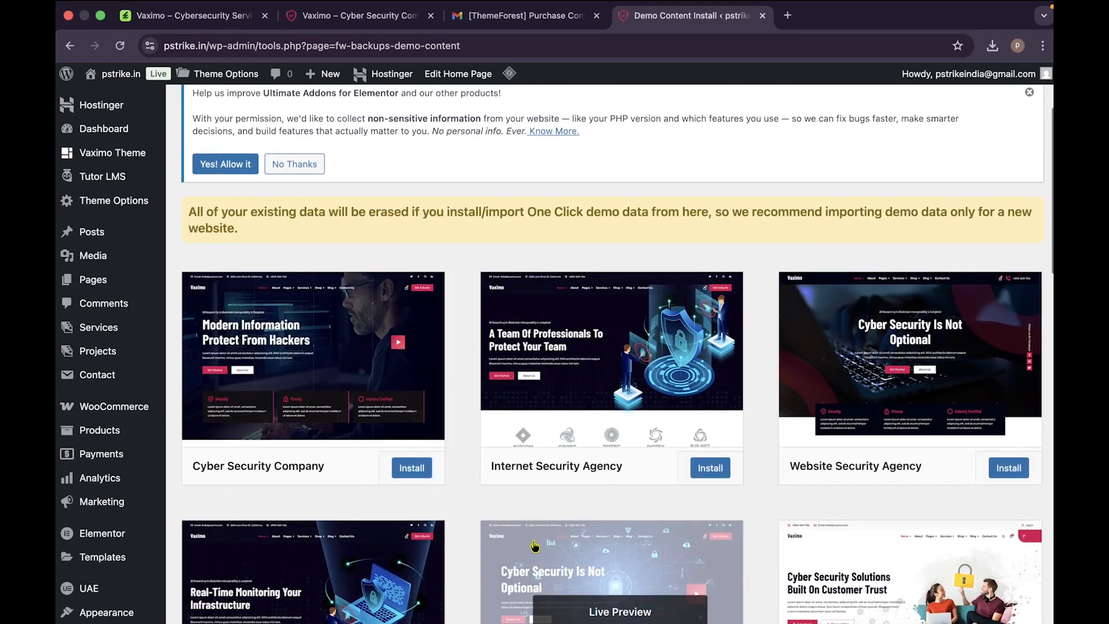
scroll(327, 386, up, 1)
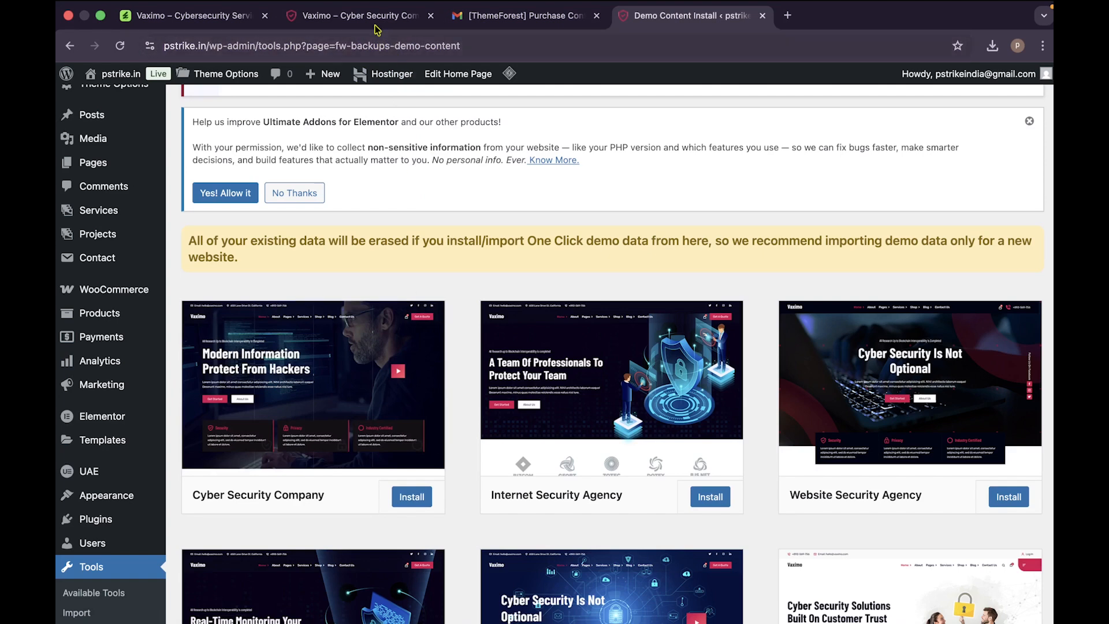
click(353, 16)
scroll(470, 302, down, 3)
scroll(470, 302, down, 10)
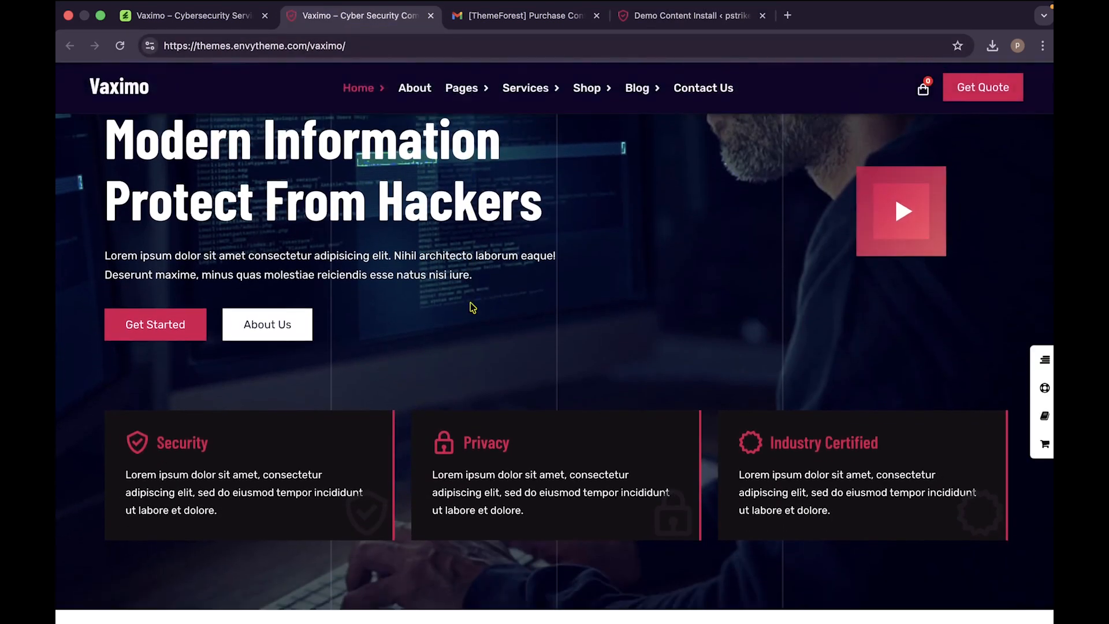
scroll(471, 303, down, 3)
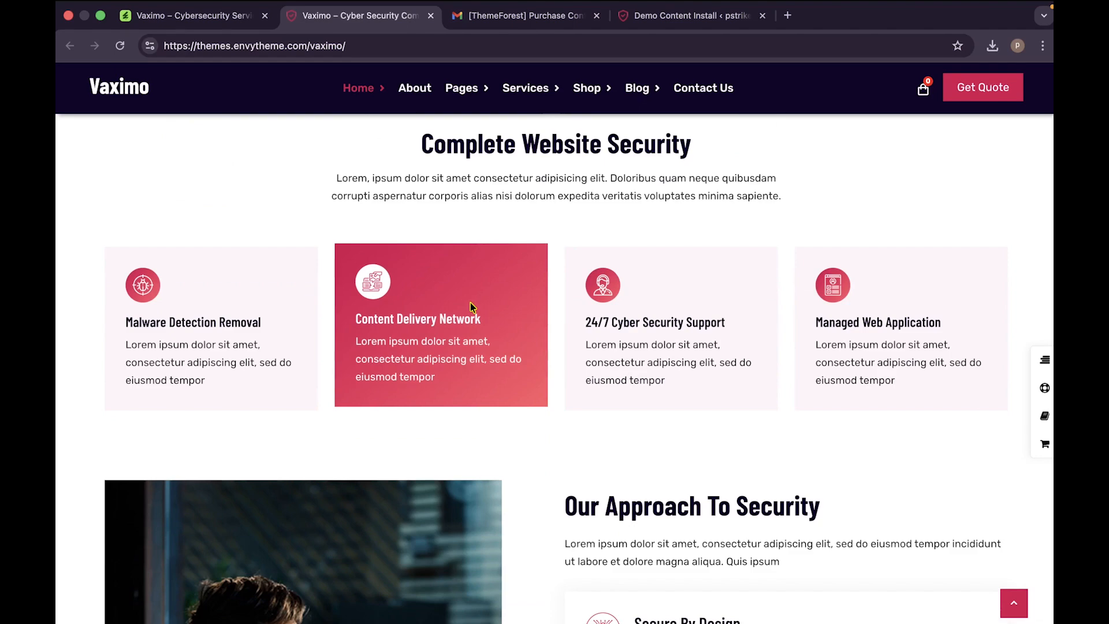
scroll(470, 306, down, 20)
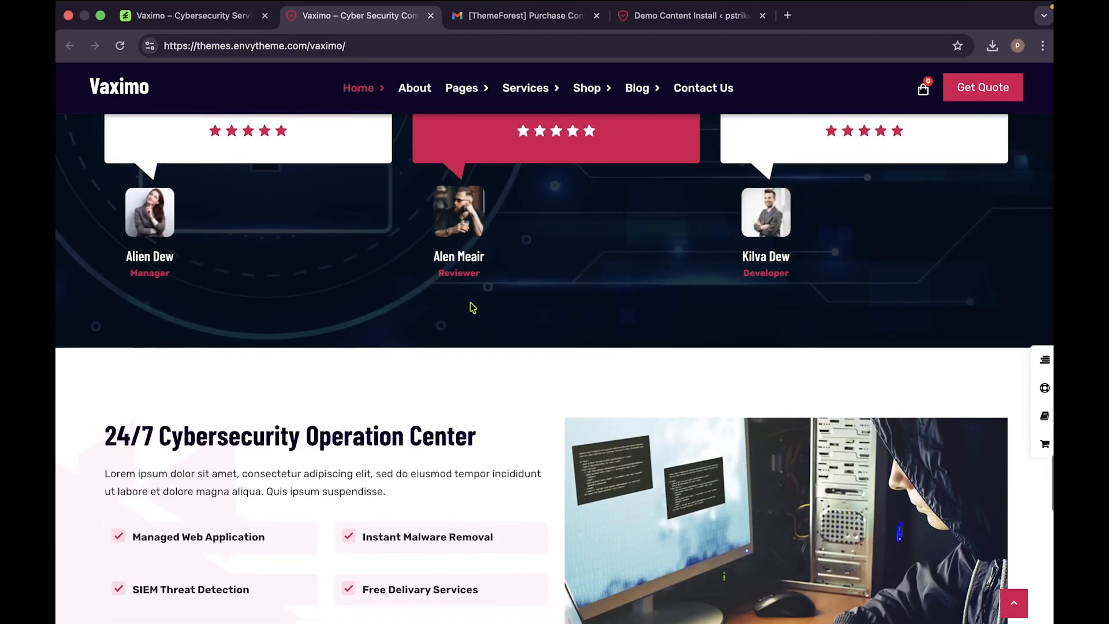
scroll(472, 308, down, 8)
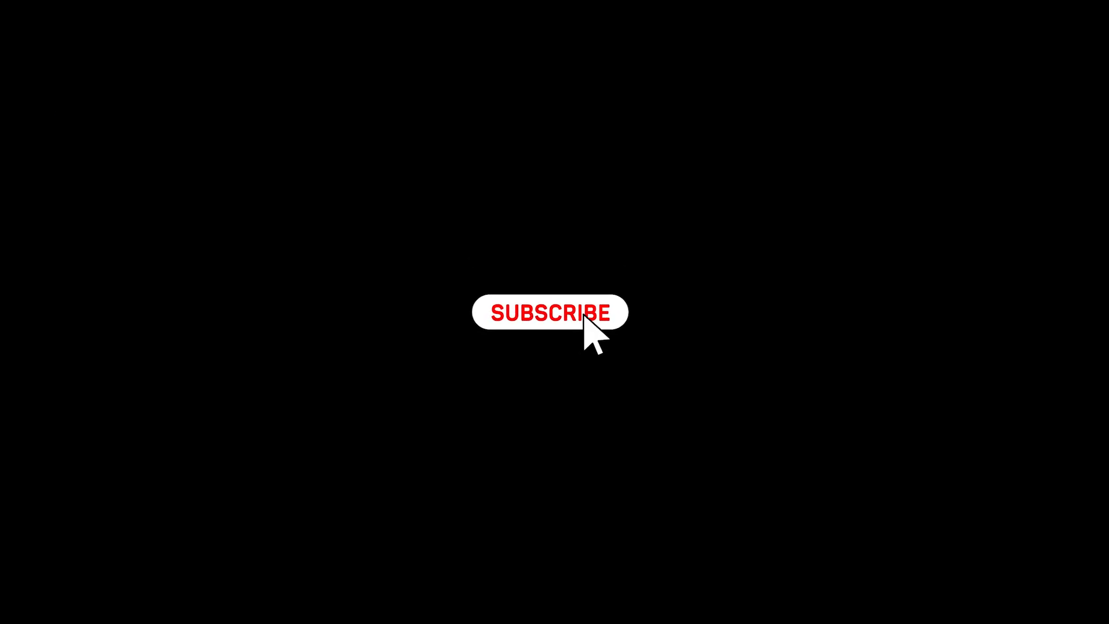